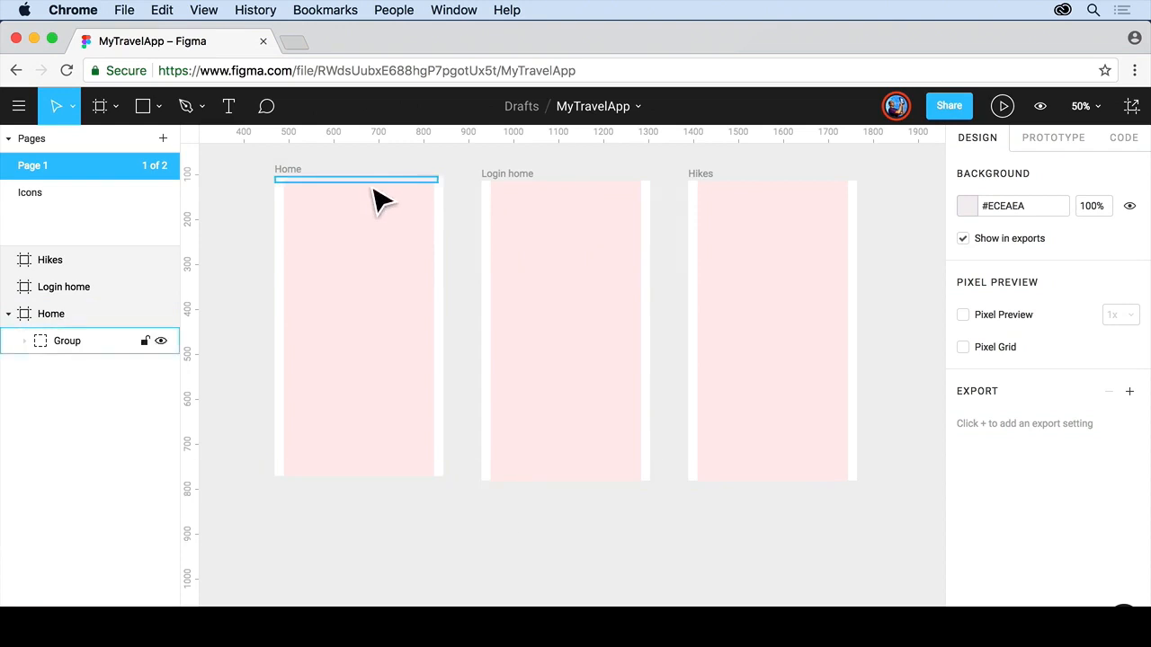
Draw a 375 × 66 rectangle across the top of the Home frame with the Rectangle tool.
{"action": "left_click", "coordinate": [159, 108]}
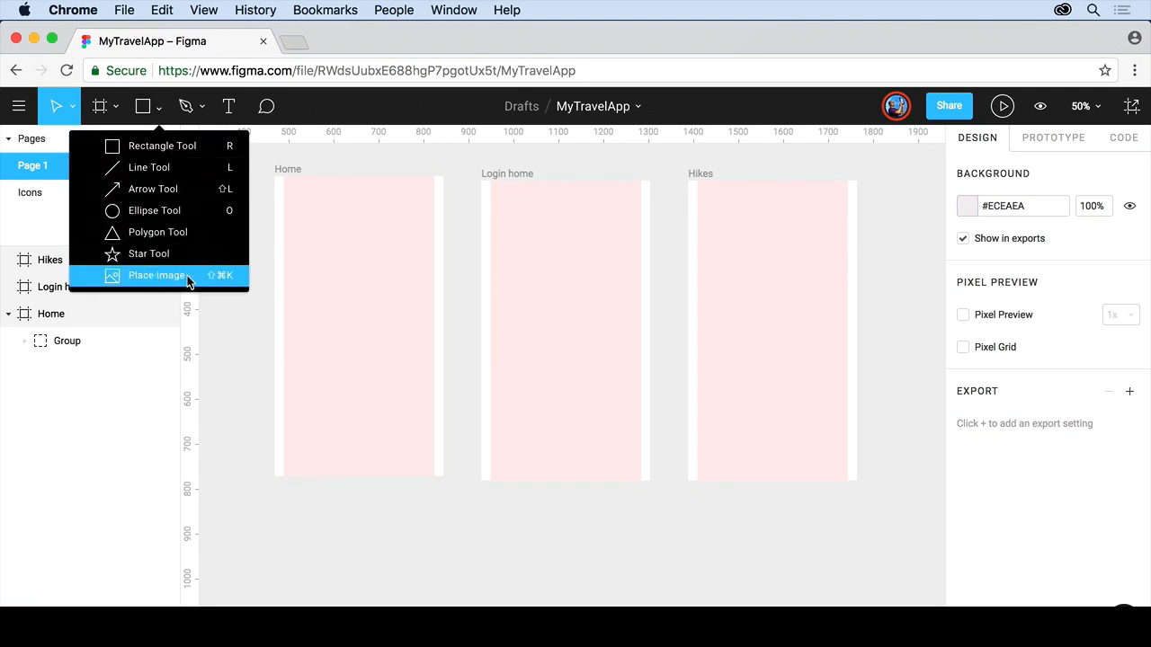
{"action": "left_click", "coordinate": [179, 151]}
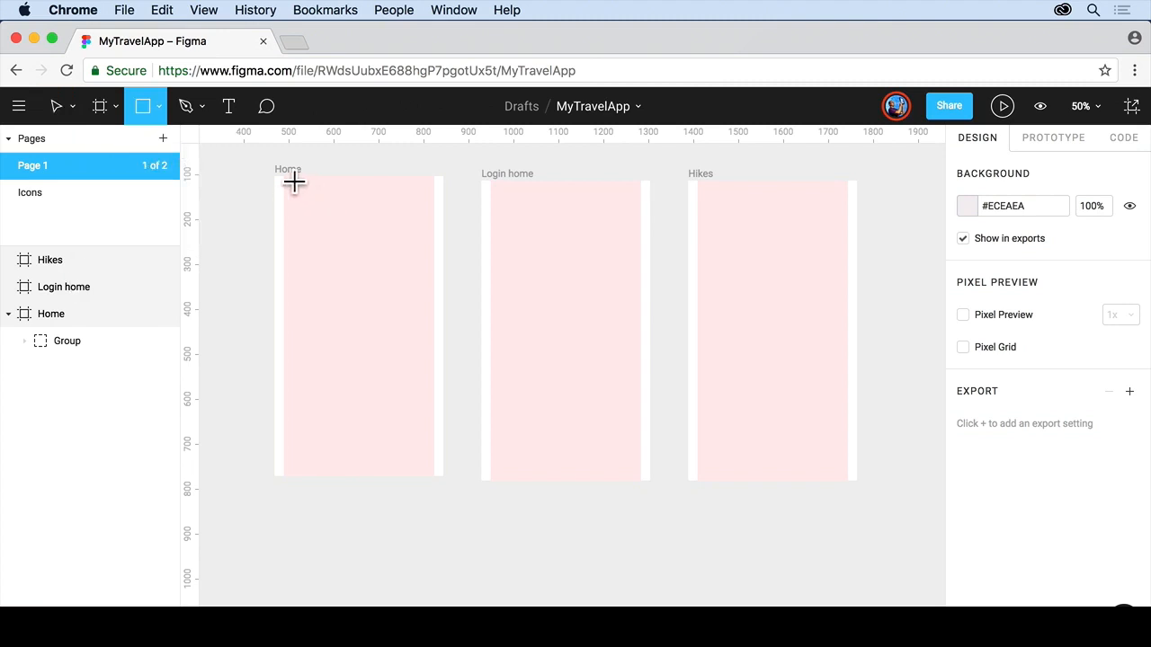
{"action": "scroll", "coordinate": [288, 187], "scroll_direction": "up", "scroll_amount": 5}
{"action": "scroll", "coordinate": [294, 182], "scroll_direction": "up", "scroll_amount": 2}
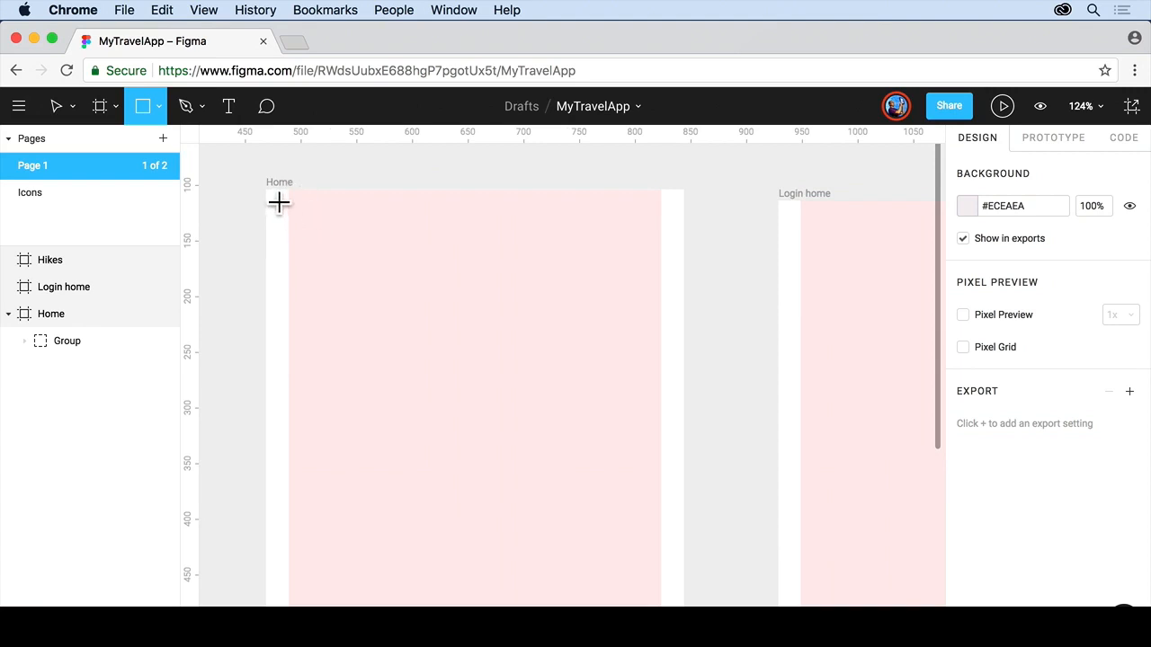
{"action": "mouse_move", "coordinate": [269, 197]}
{"action": "left_mouse_down"}
{"action": "mouse_move", "coordinate": [308, 215]}
{"action": "mouse_move", "coordinate": [666, 245]}
{"action": "mouse_move", "coordinate": [691, 262]}
{"action": "left_mouse_up"}
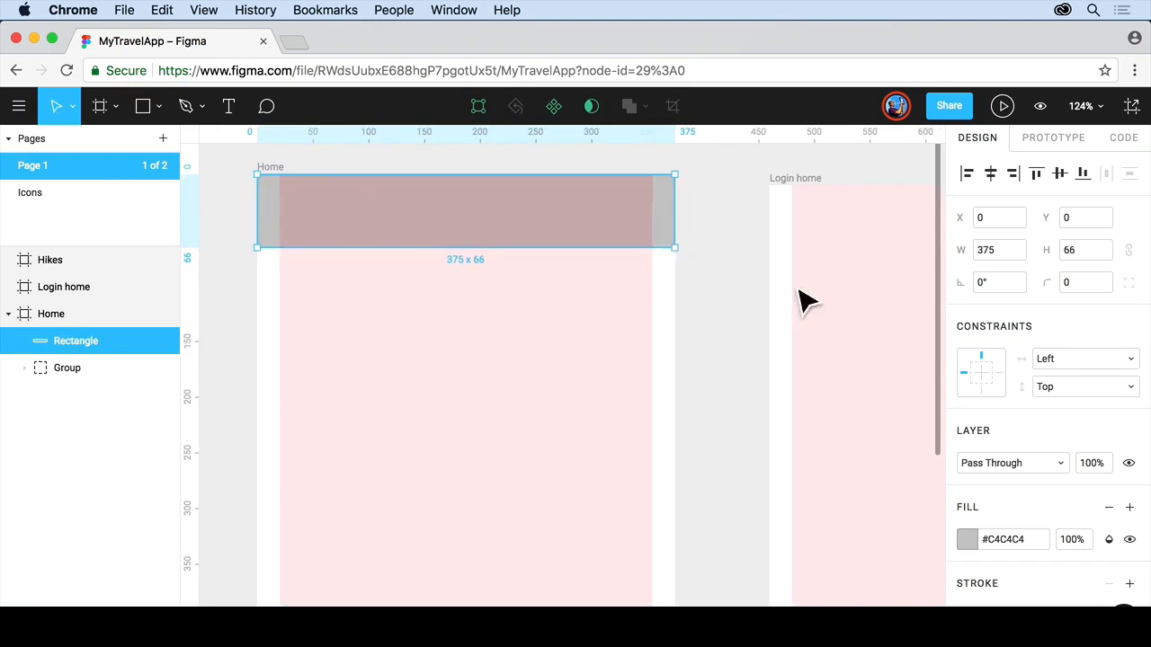
Set the rectangle's fill to the near-black #1E1E1E in the color picker.
{"action": "scroll", "coordinate": [1020, 495], "scroll_direction": "down", "scroll_amount": 3}
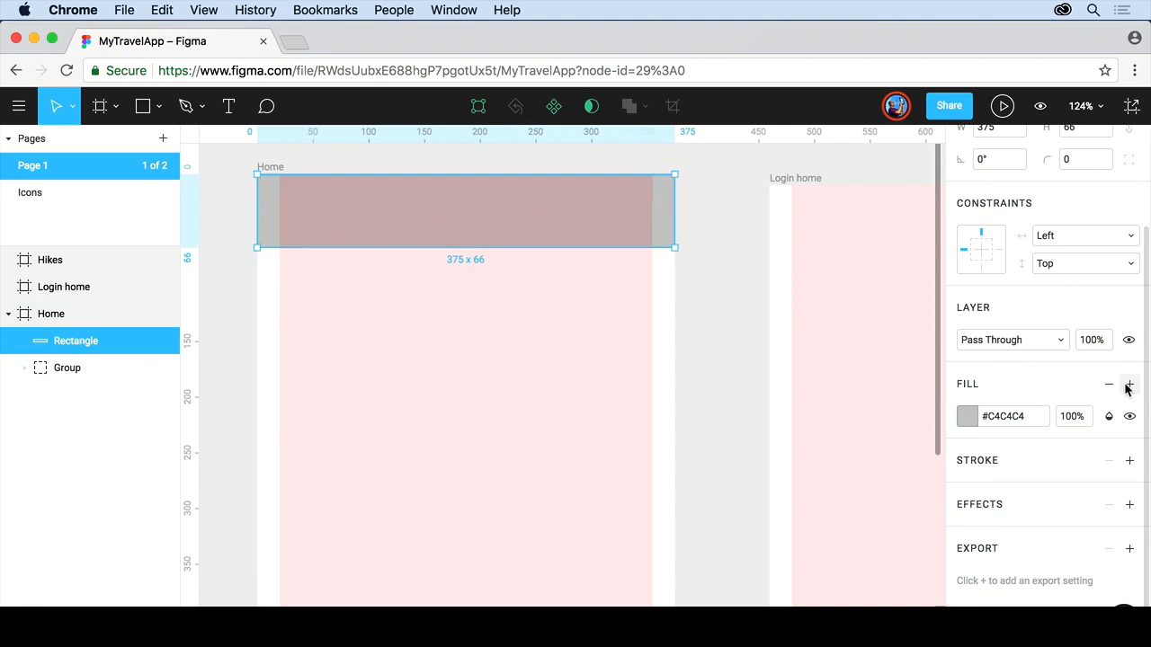
{"action": "left_click", "coordinate": [968, 416]}
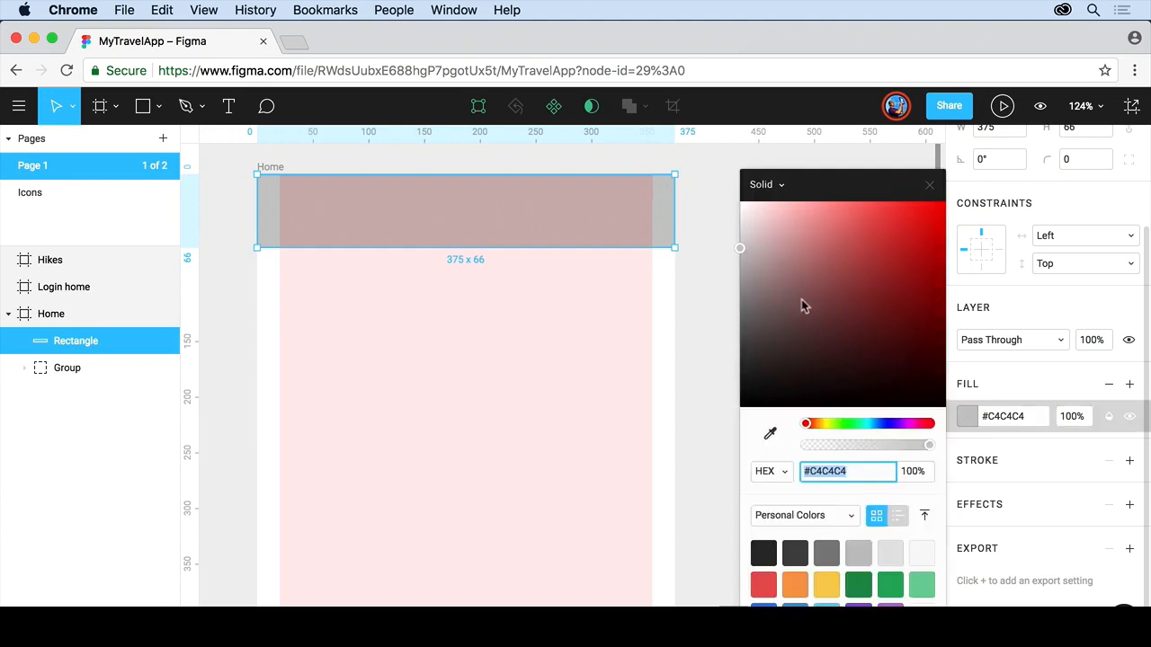
{"action": "left_click_drag", "start_coordinate": [775, 291], "coordinate": [740, 390]}
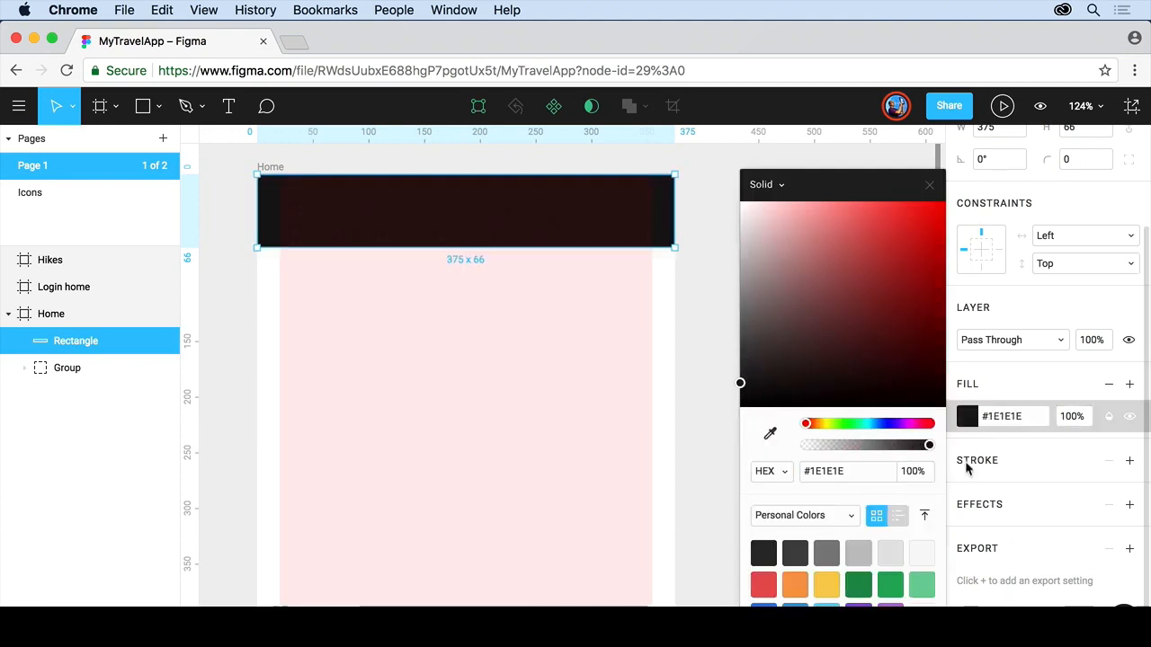
{"action": "left_click", "coordinate": [770, 471]}
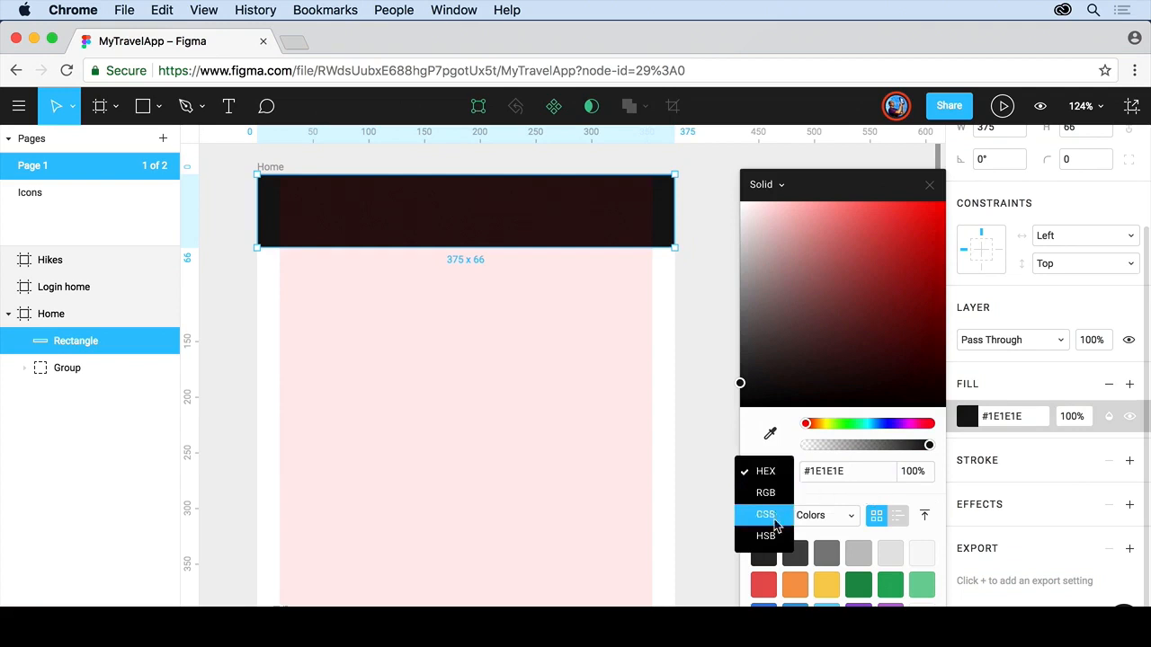
{"action": "left_click", "coordinate": [786, 411]}
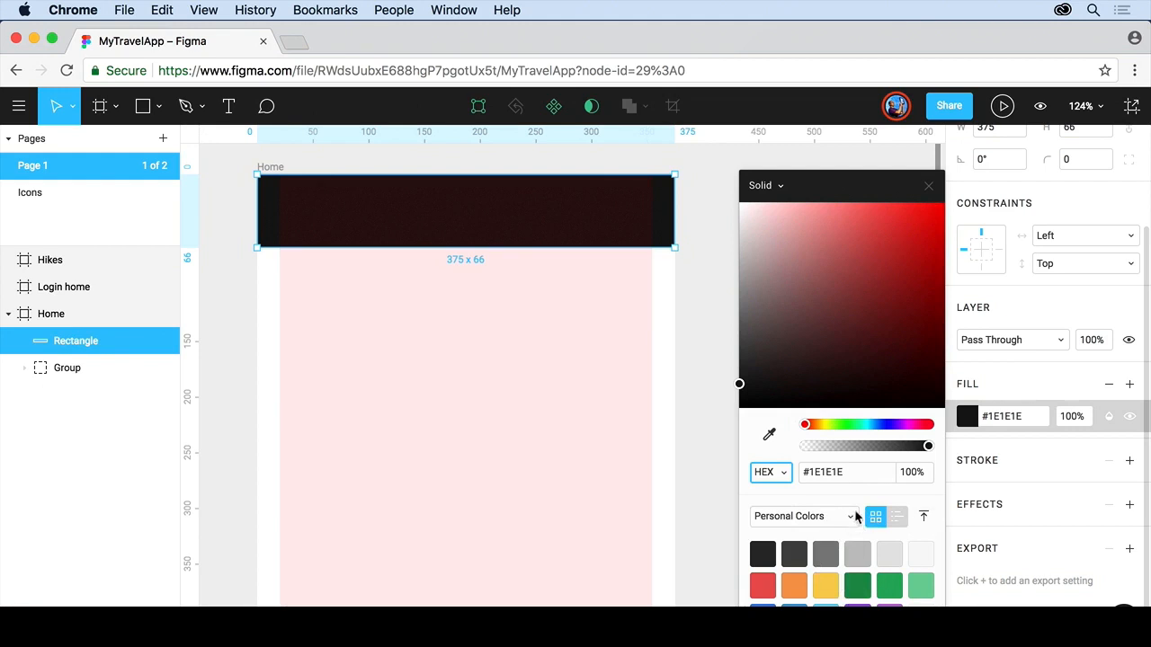
{"action": "left_click", "coordinate": [851, 517]}
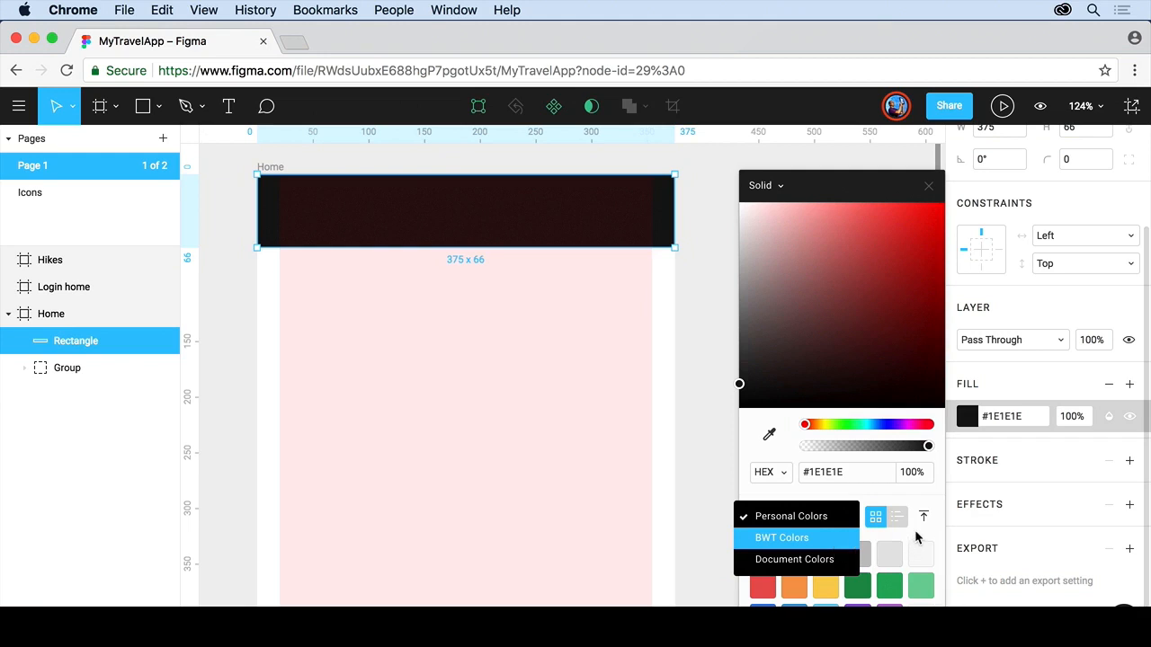
{"action": "left_click", "coordinate": [917, 537]}
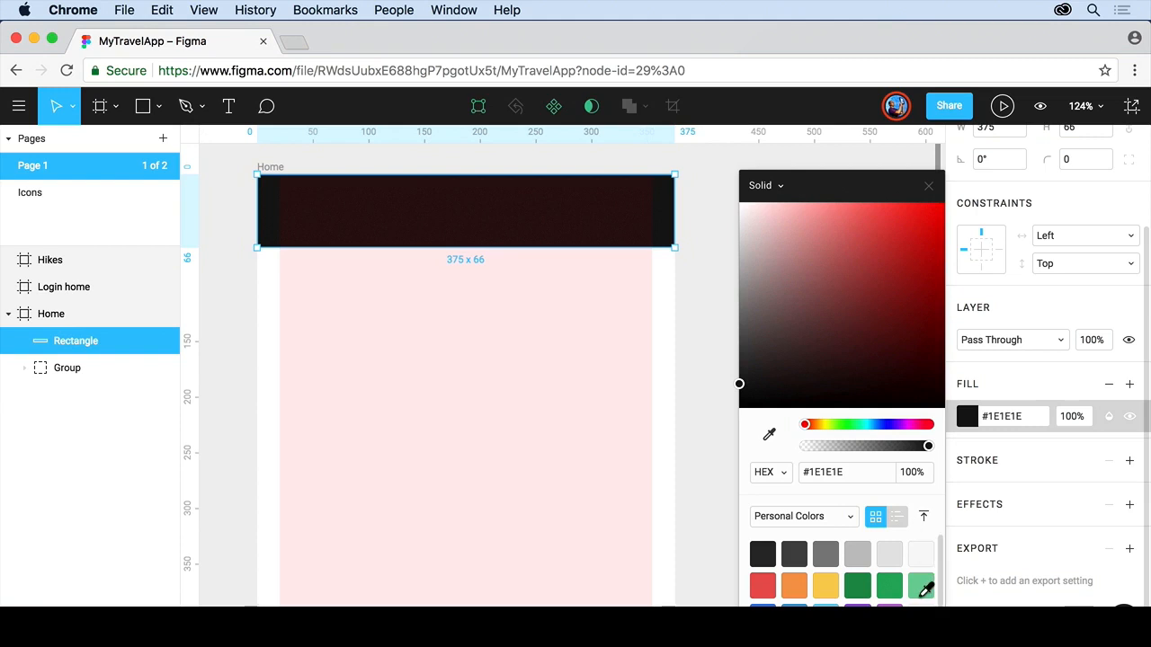
{"action": "scroll", "coordinate": [923, 588], "scroll_direction": "down", "scroll_amount": 2}
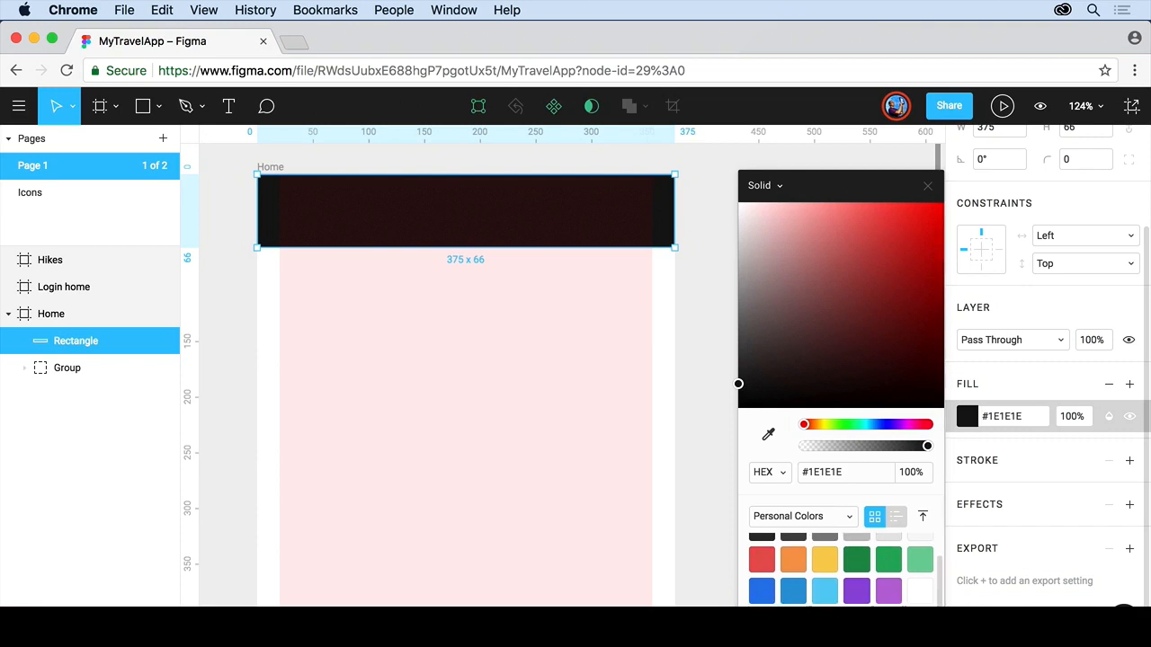
{"action": "left_click", "coordinate": [707, 401]}
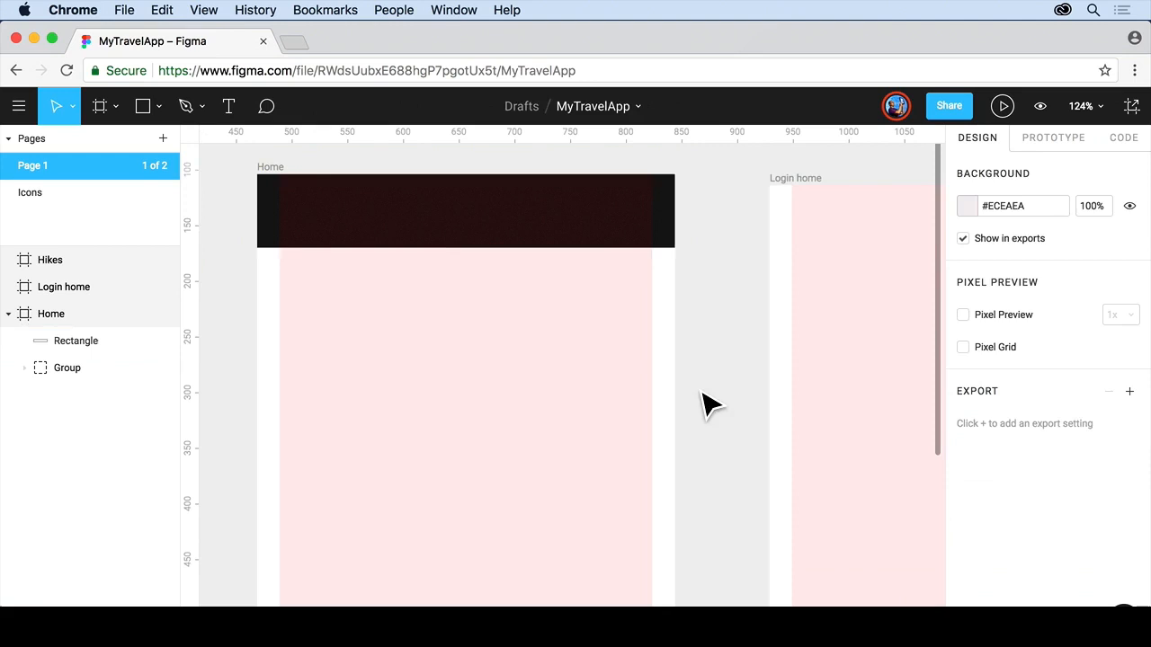
Shorten the dark rectangle to 56 px high and send it behind the status bar group.
{"action": "left_click", "coordinate": [369, 230]}
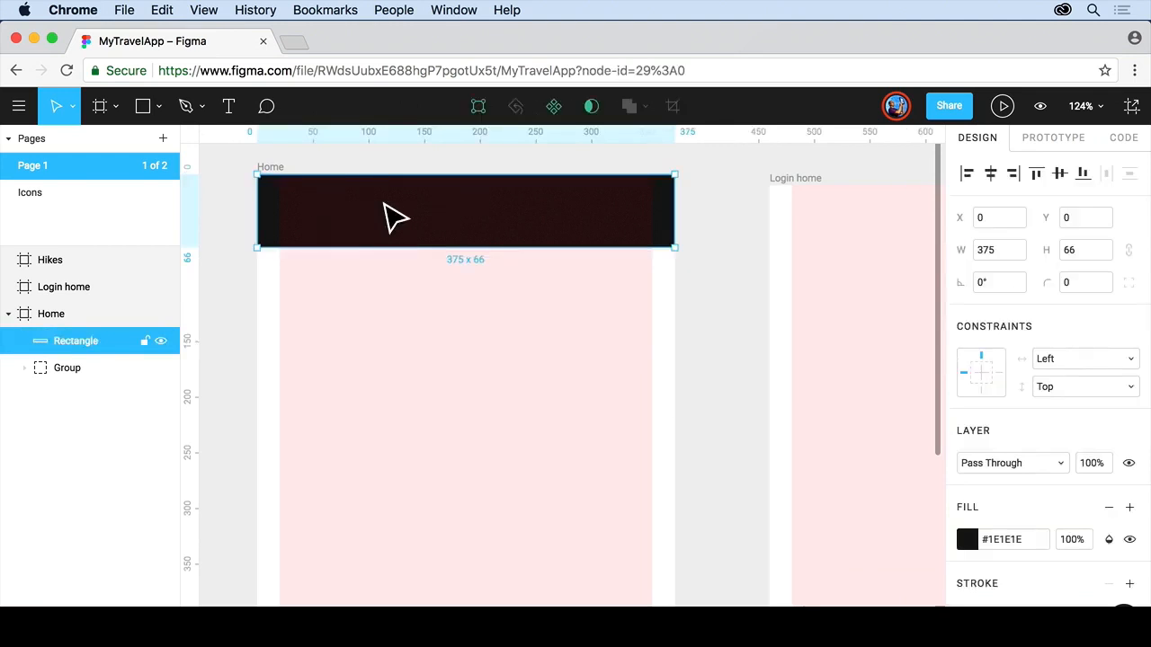
{"action": "scroll", "coordinate": [396, 220], "scroll_direction": "up", "scroll_amount": 1}
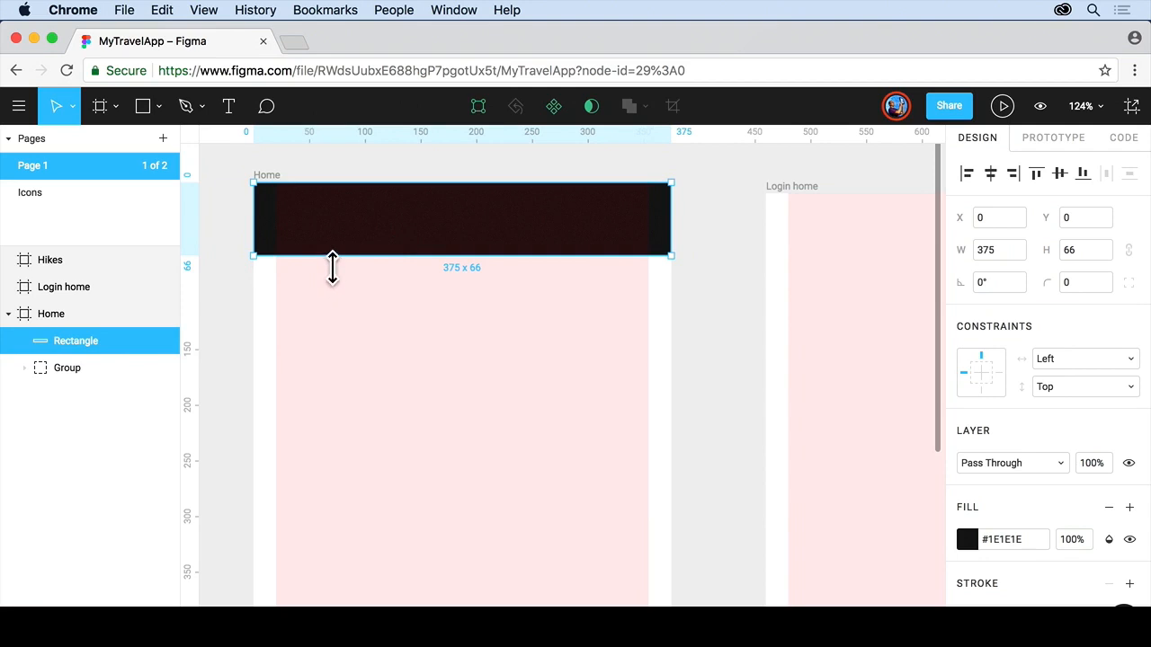
{"action": "mouse_move", "coordinate": [332, 267]}
{"action": "left_mouse_down"}
{"action": "mouse_move", "coordinate": [326, 362]}
{"action": "mouse_move", "coordinate": [329, 248]}
{"action": "mouse_move", "coordinate": [330, 258]}
{"action": "left_mouse_up"}
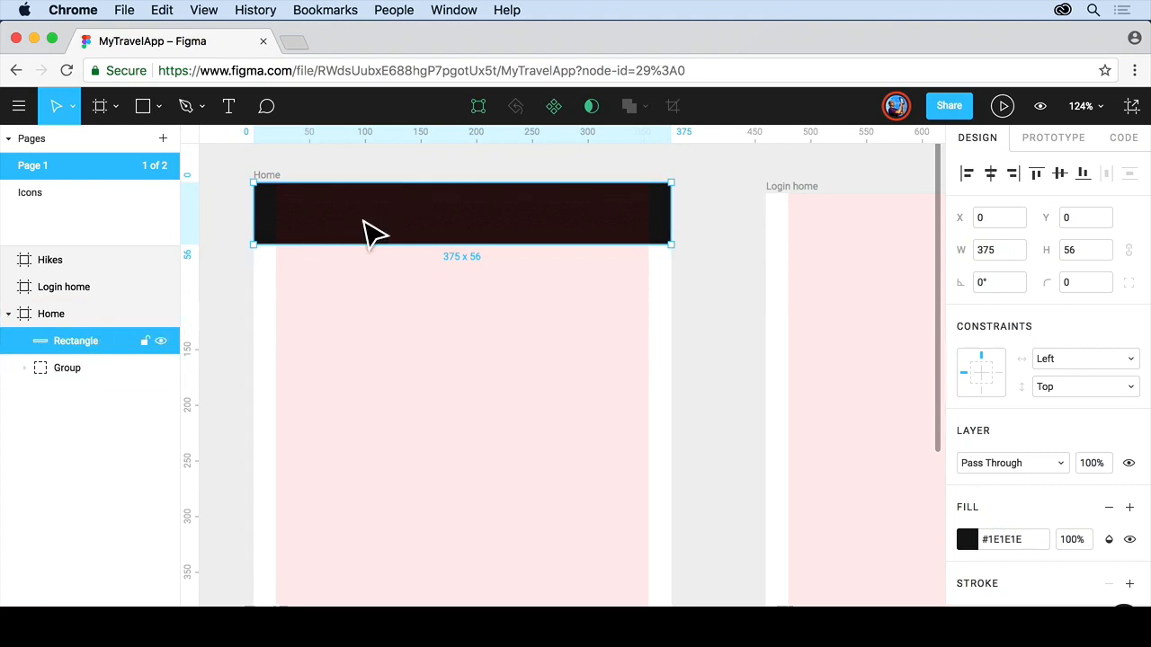
{"action": "right_click", "coordinate": [365, 231]}
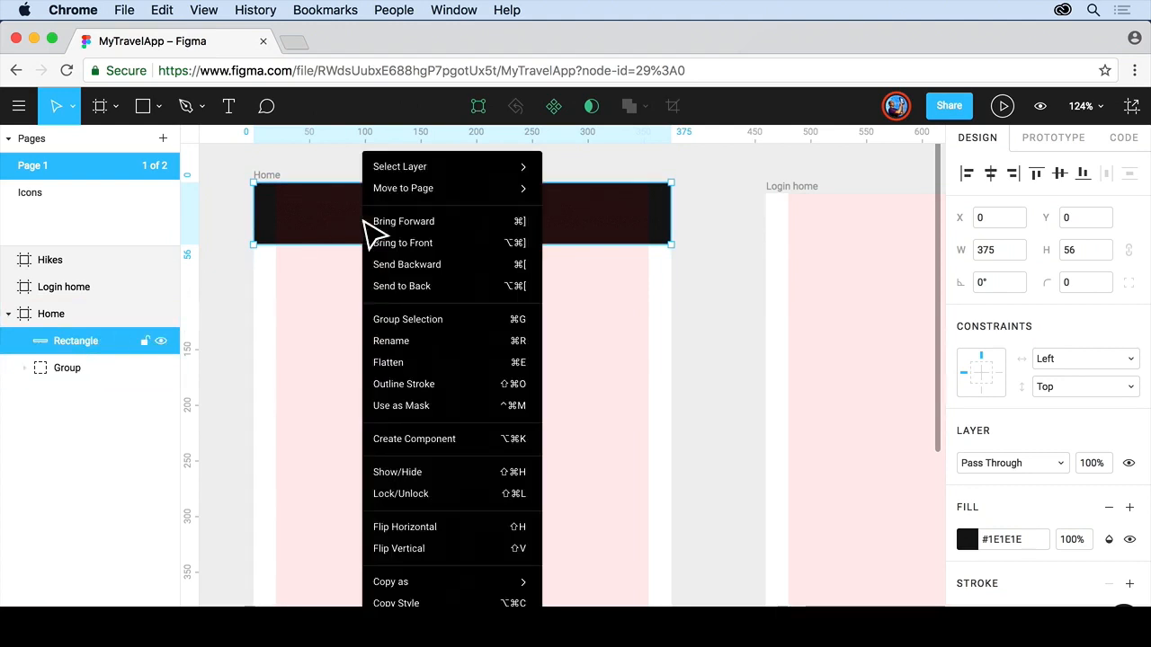
{"action": "left_click", "coordinate": [447, 295]}
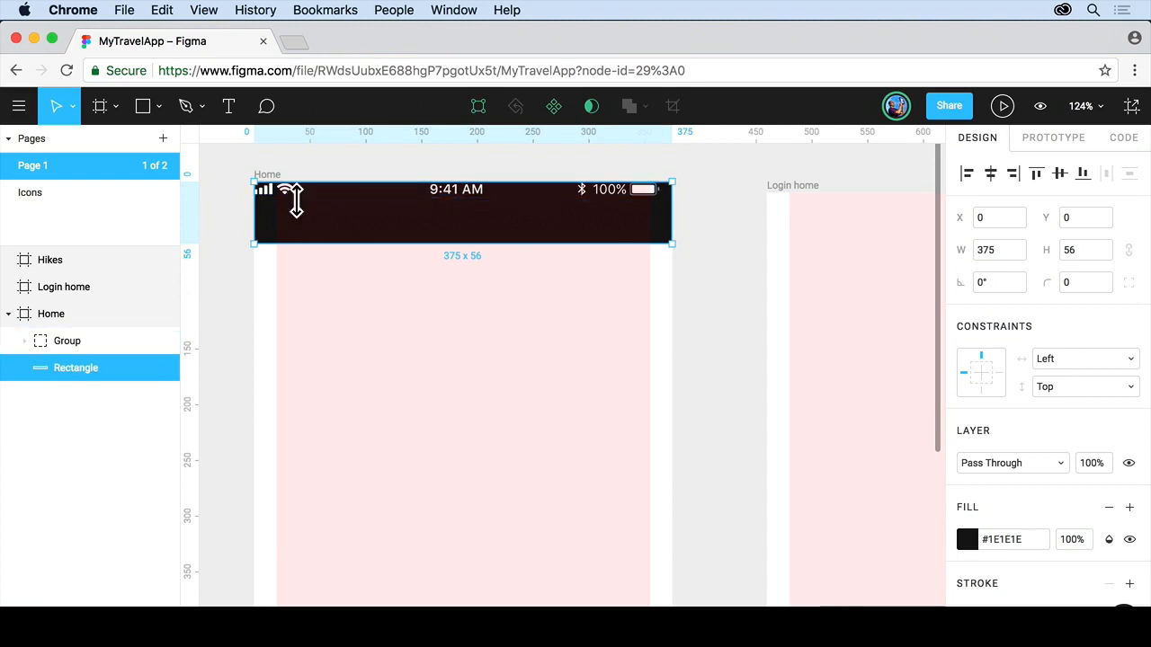
Move the status bar group to X 6, Y 6 inside the dark bar.
{"action": "left_click", "coordinate": [302, 211]}
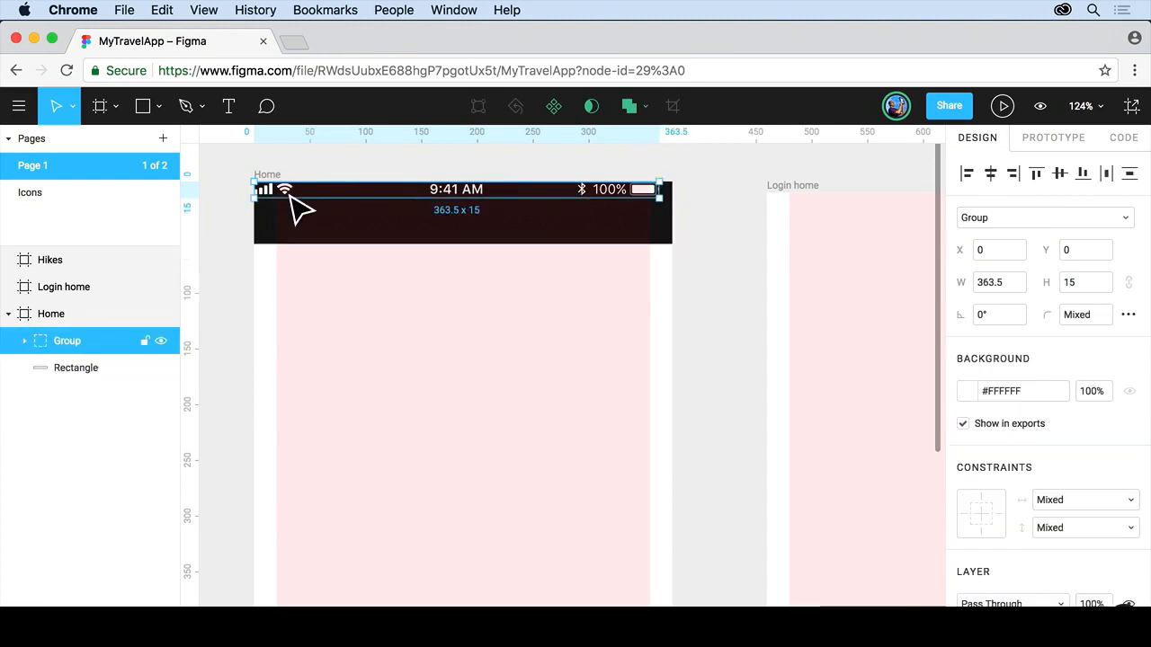
{"action": "left_click_drag", "start_coordinate": [292, 200], "coordinate": [296, 203]}
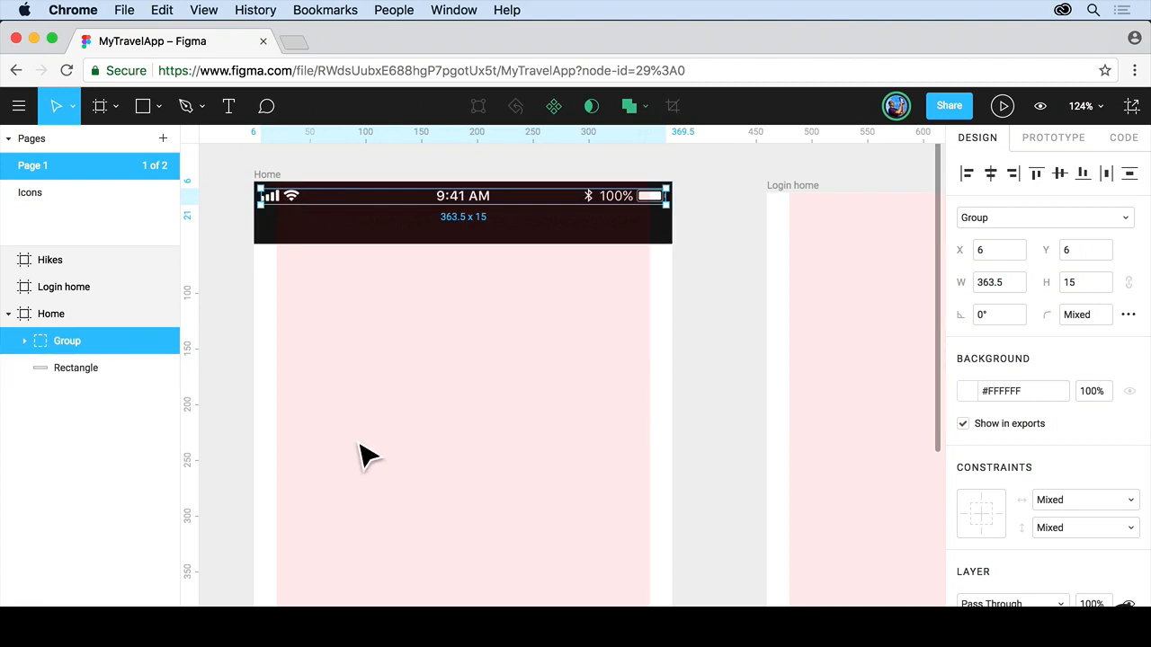
Draw a 335 × 66 rectangle at X 20, Y 442 in the Home frame.
{"action": "scroll", "coordinate": [360, 456], "scroll_direction": "down", "scroll_amount": 5}
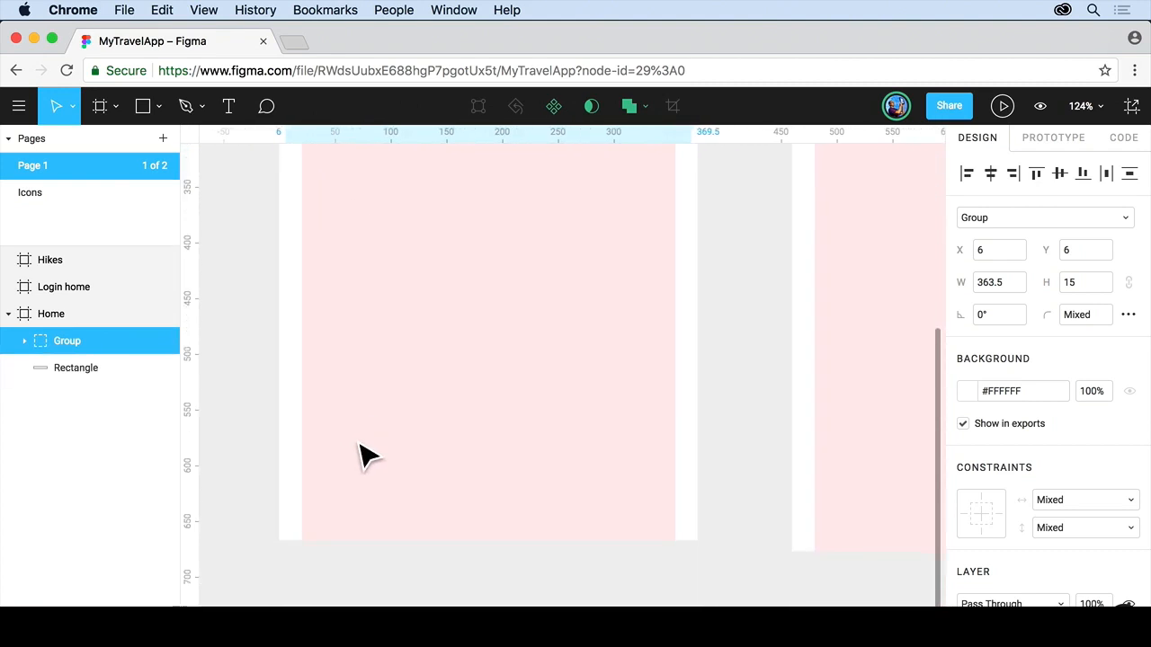
{"action": "left_click", "coordinate": [141, 107]}
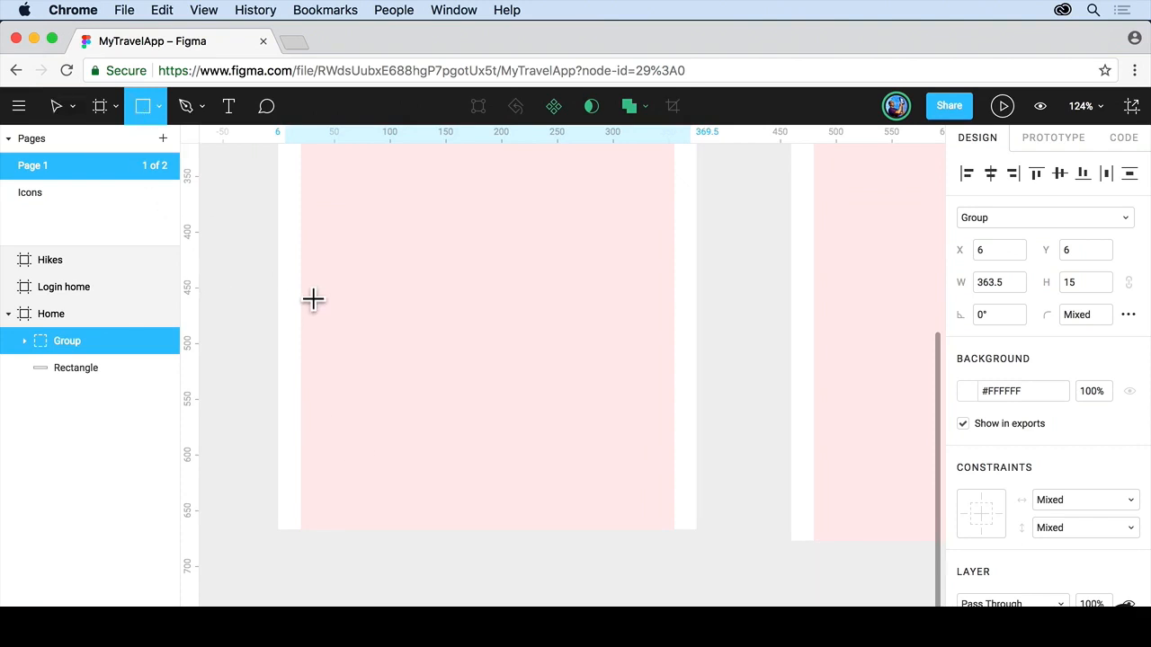
{"action": "mouse_move", "coordinate": [302, 280]}
{"action": "left_mouse_down"}
{"action": "mouse_move", "coordinate": [470, 345]}
{"action": "mouse_move", "coordinate": [666, 375]}
{"action": "mouse_move", "coordinate": [674, 344]}
{"action": "mouse_move", "coordinate": [673, 358]}
{"action": "left_mouse_up"}
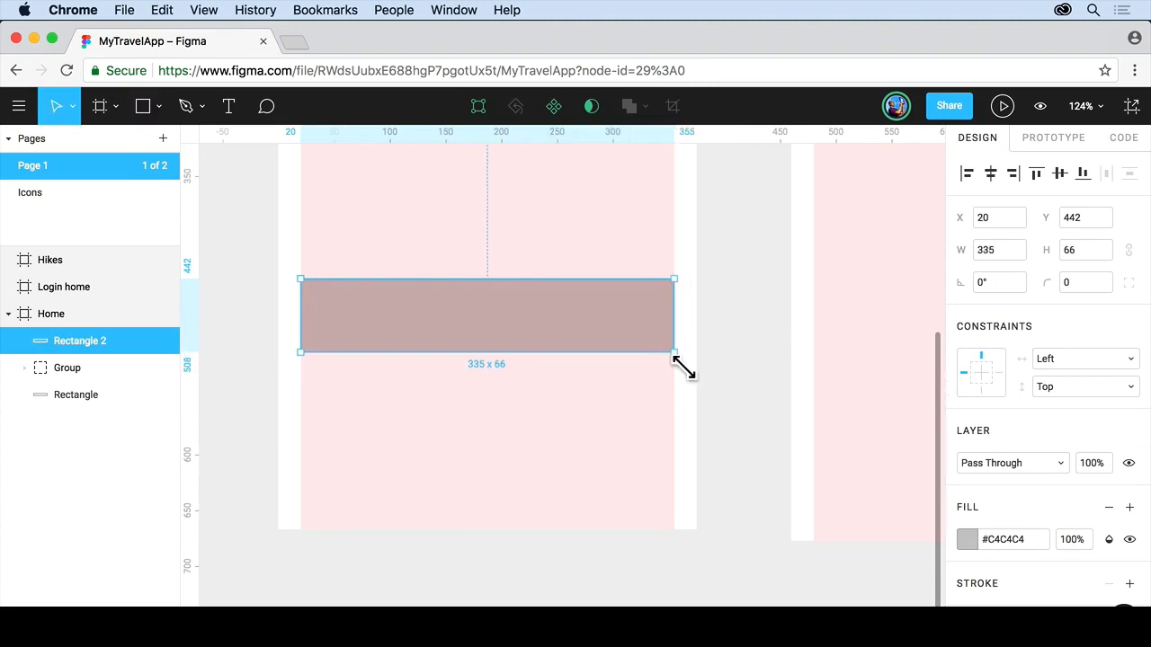
Paste #125A9C as the new rectangle's fill color and close the color picker.
{"action": "left_click", "coordinate": [965, 539]}
{"action": "scroll", "coordinate": [841, 558], "scroll_direction": "down", "scroll_amount": 2}
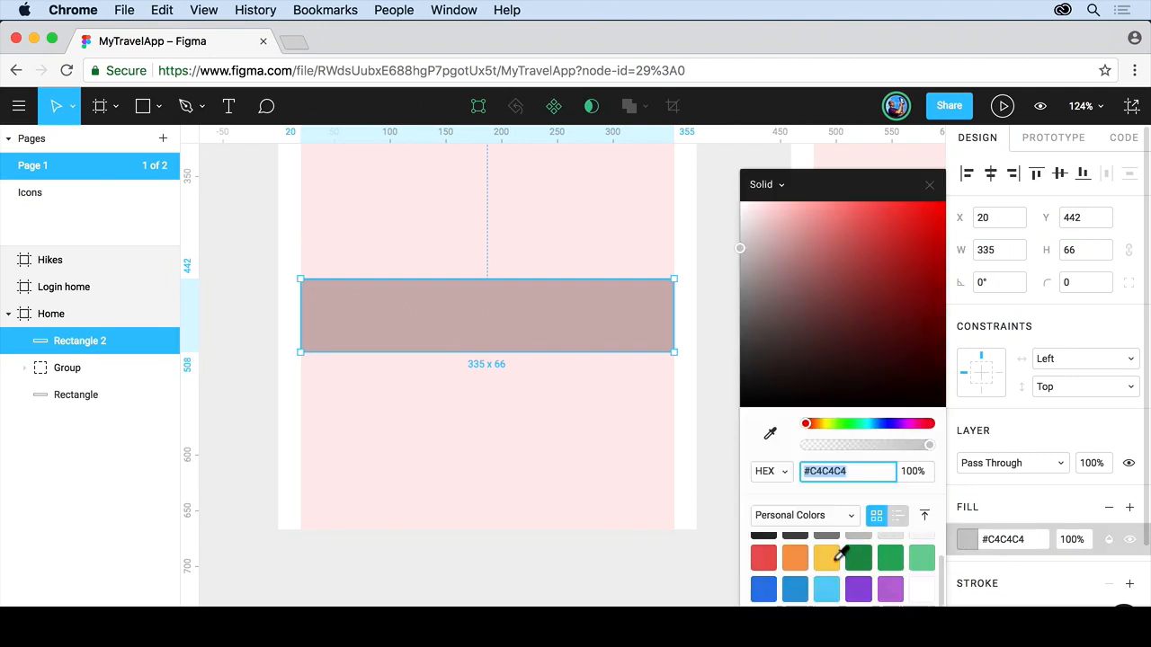
{"action": "type", "text": "#125A9C"}
{"action": "key", "text": "Return"}
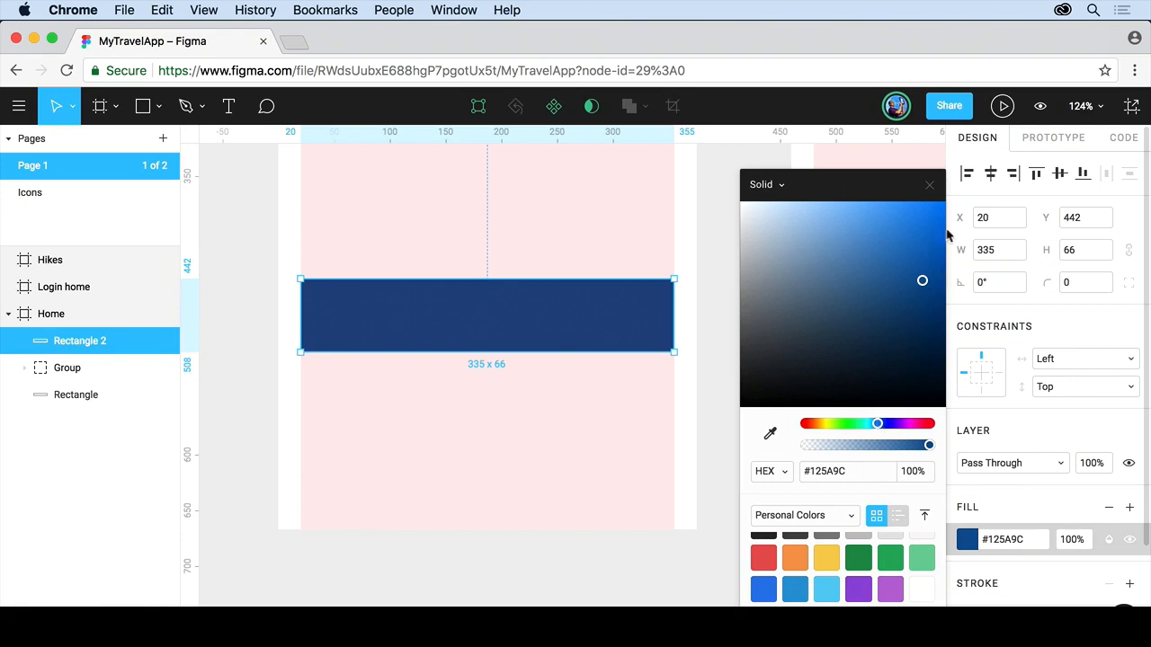
{"action": "left_click", "coordinate": [929, 184]}
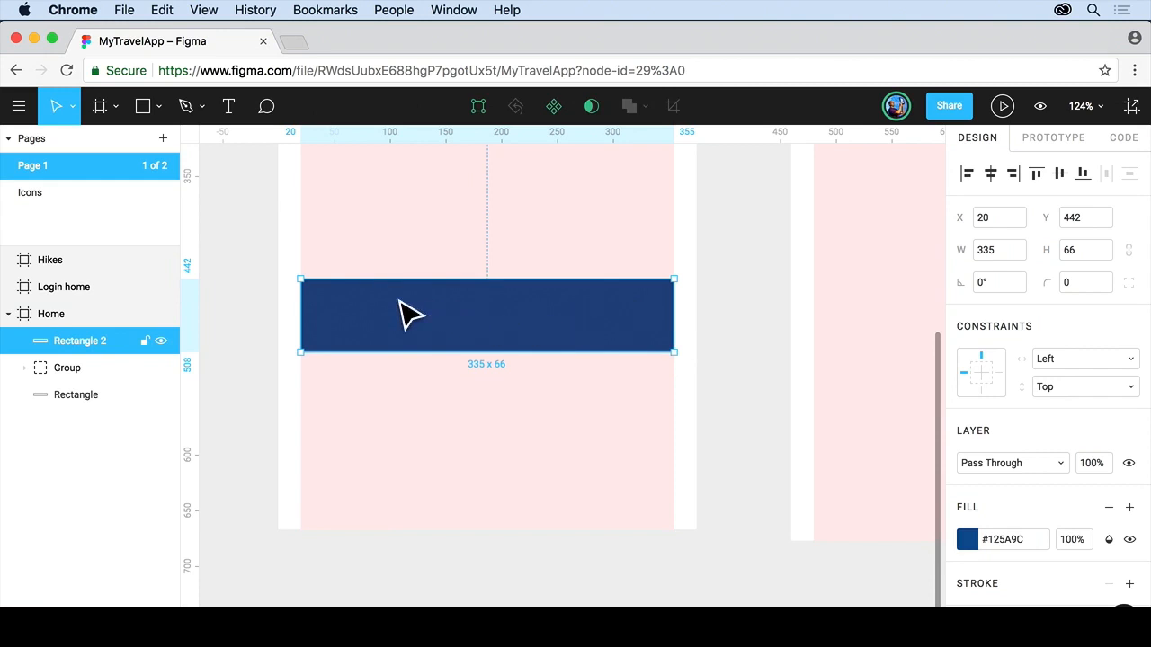
Round the blue rectangle's corners to a radius of about 27.
{"action": "scroll", "coordinate": [400, 303], "scroll_direction": "up", "scroll_amount": 5}
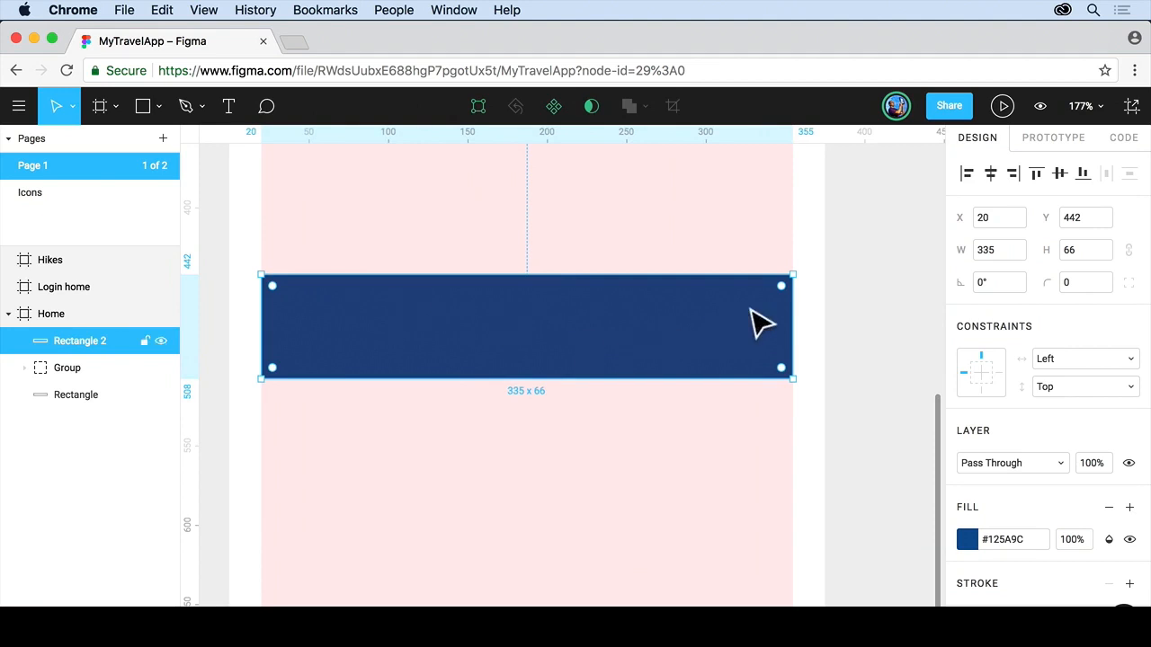
{"action": "left_click_drag", "start_coordinate": [786, 292], "coordinate": [747, 321]}
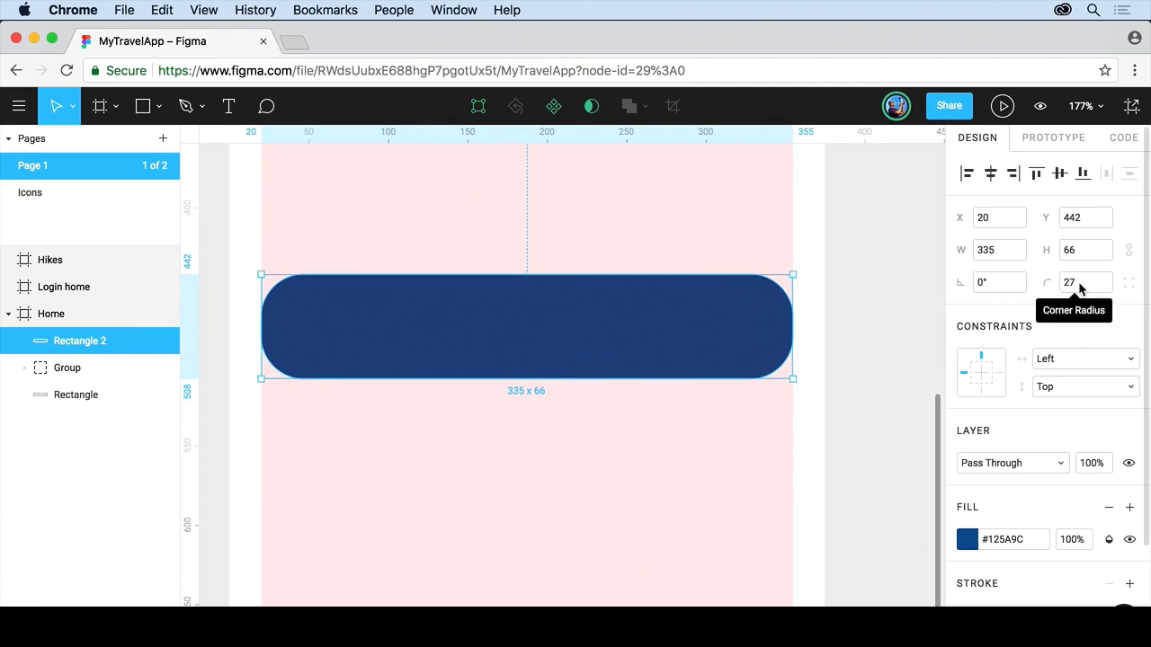
Adjust separate corner radii of the blue rectangle, then switch independent corners off.
{"action": "left_click_drag", "start_coordinate": [753, 323], "coordinate": [812, 288]}
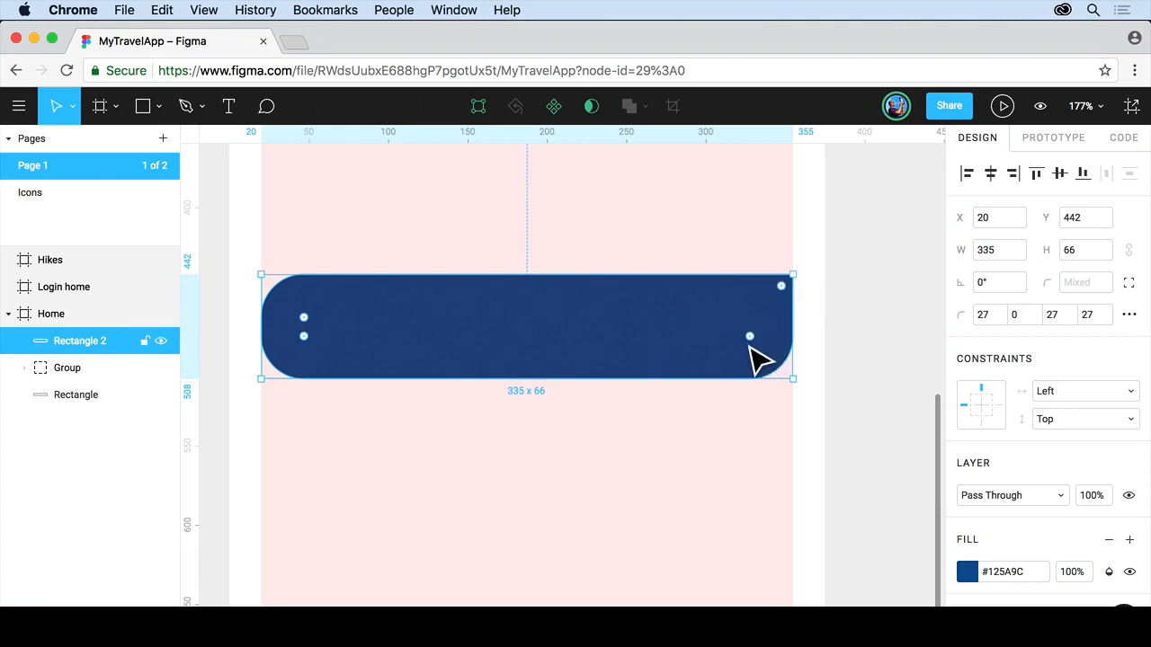
{"action": "left_click_drag", "start_coordinate": [754, 341], "coordinate": [795, 377]}
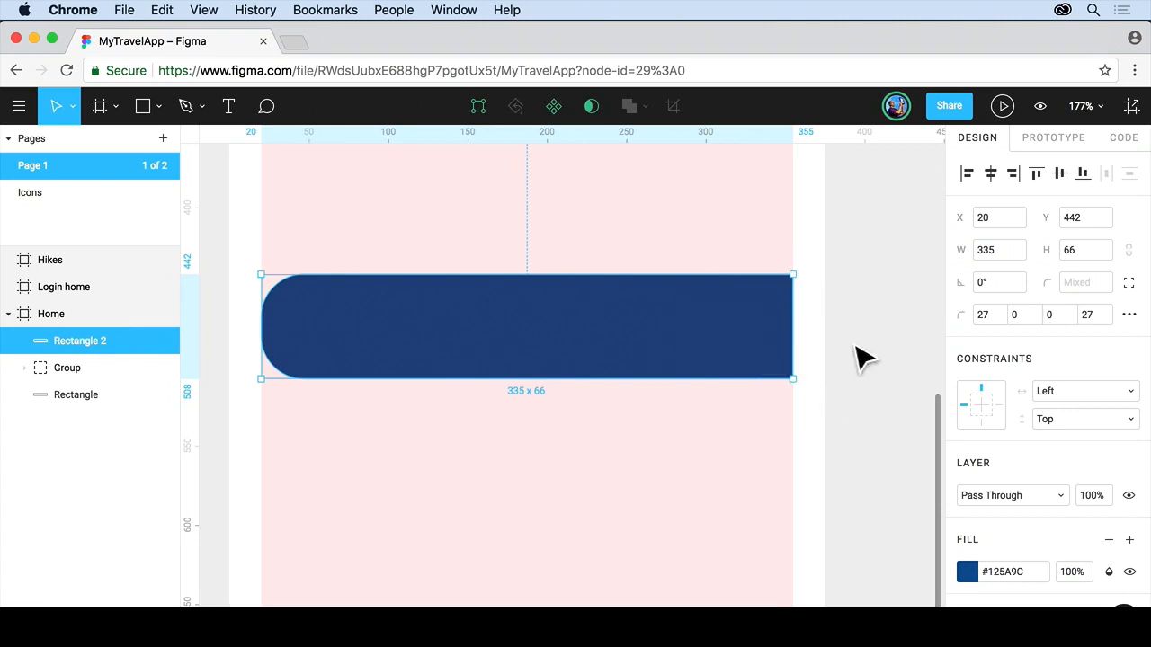
{"action": "left_click", "coordinate": [1129, 284]}
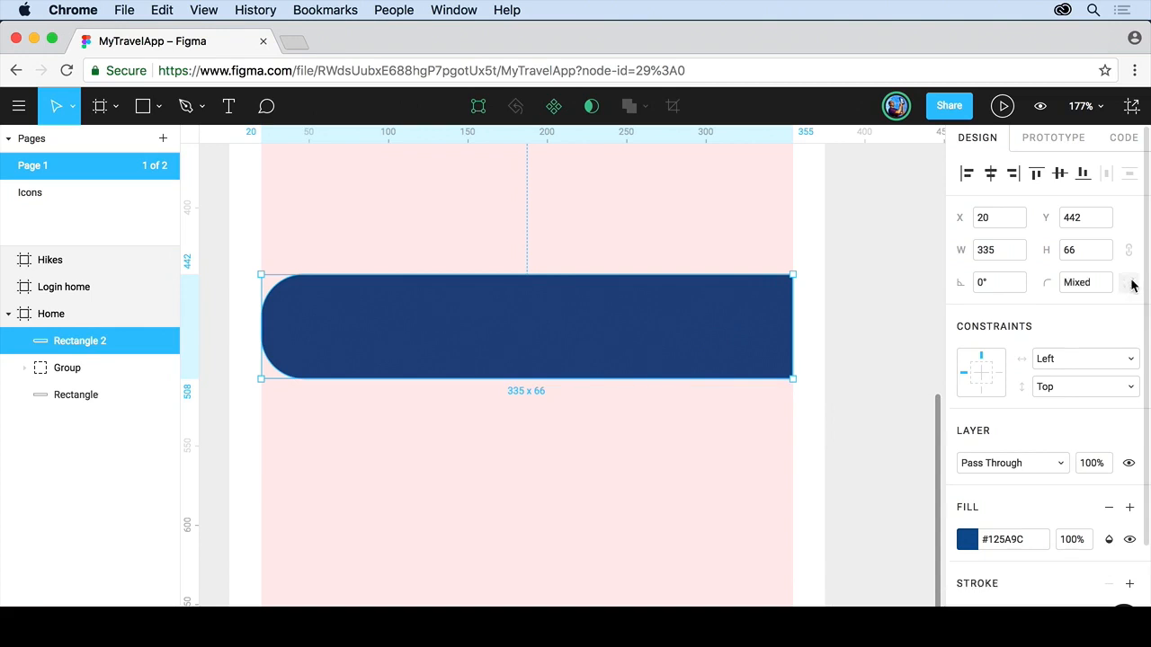
Set the blue rectangle's corner radius to 20.
{"action": "left_click", "coordinate": [1088, 284]}
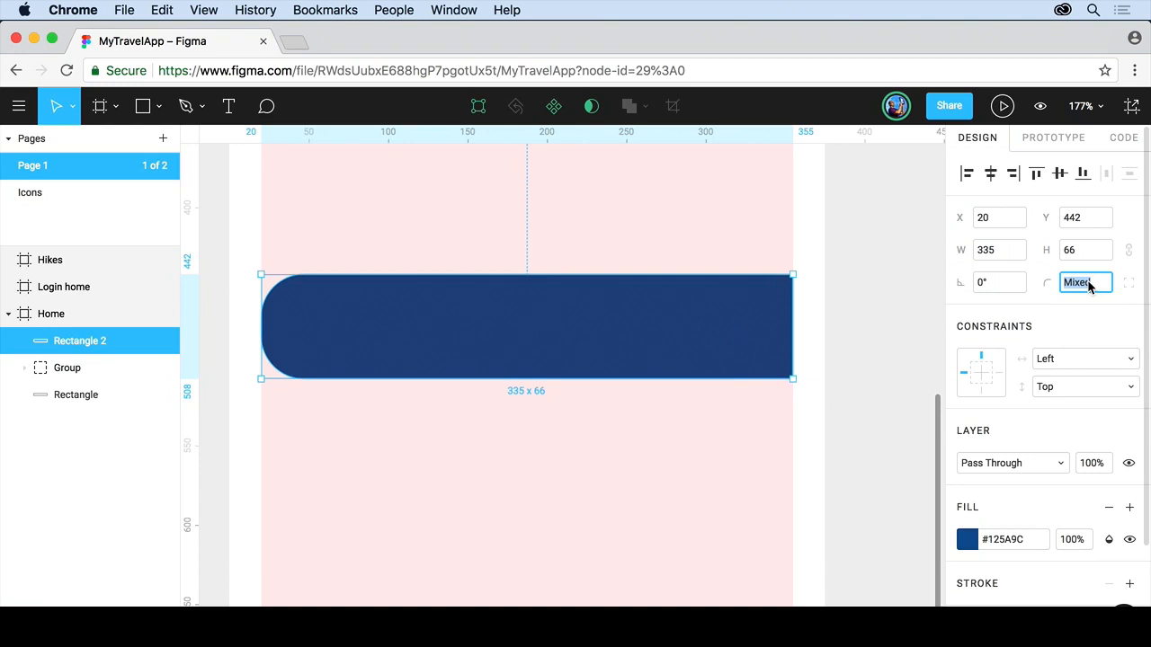
{"action": "type", "text": "20"}
{"action": "key", "text": "Return"}
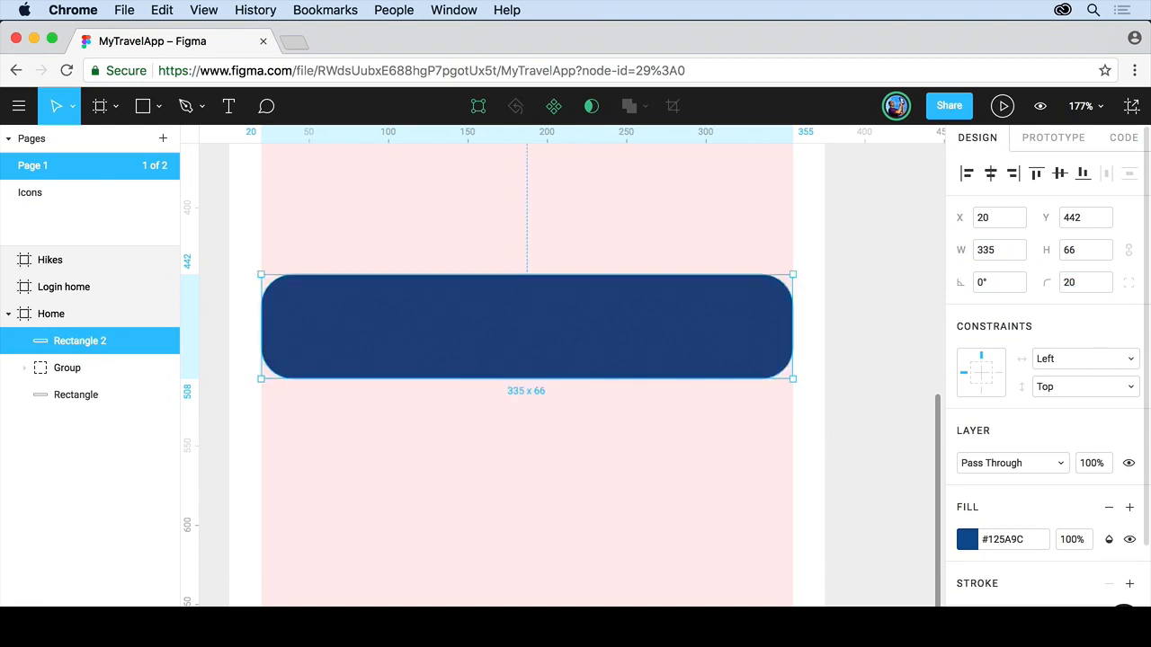
Set the blue rectangle's corner radius to 5 and deselect it.
{"action": "left_click", "coordinate": [1079, 282]}
{"action": "type", "text": "5"}
{"action": "key", "text": "Return"}
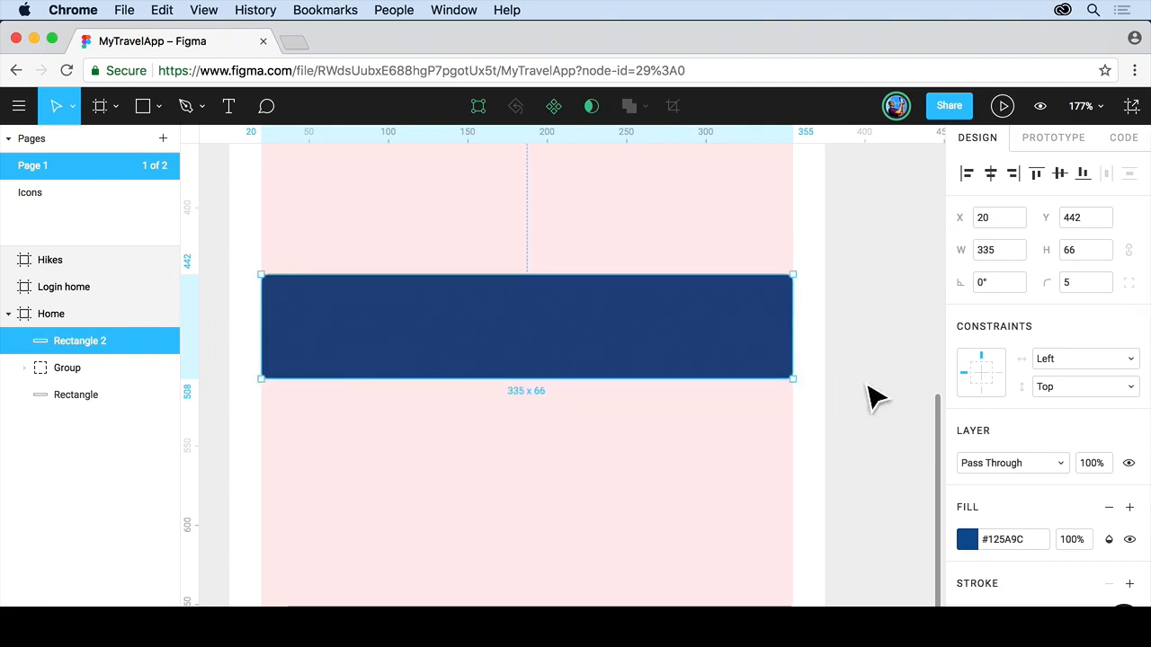
{"action": "left_click", "coordinate": [870, 396]}
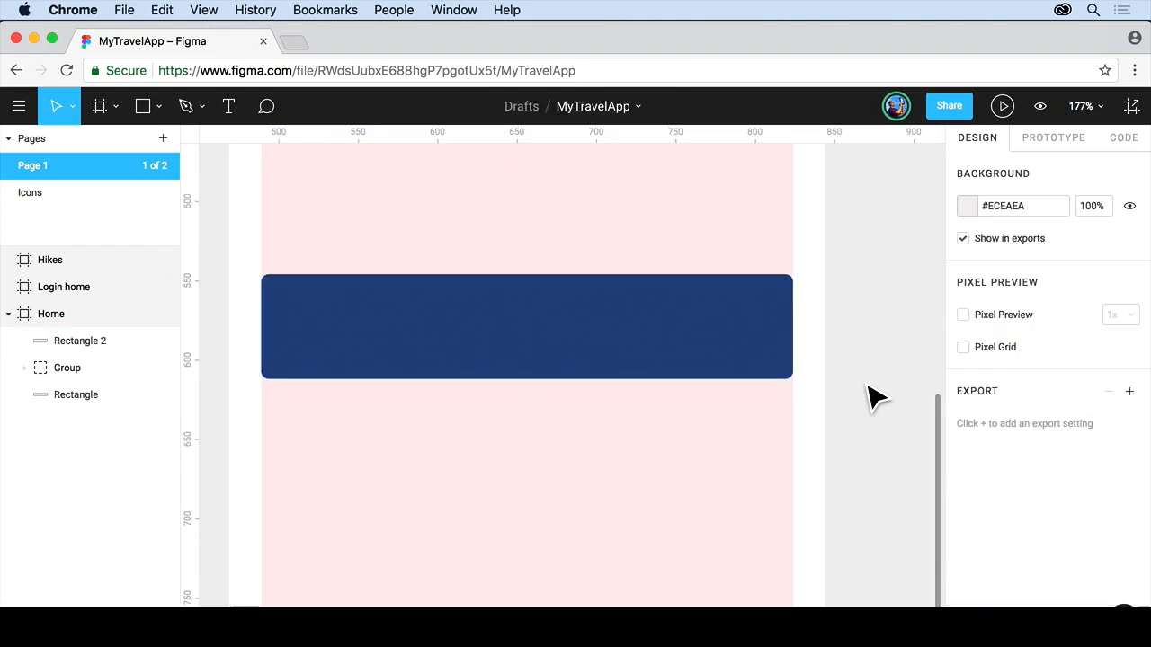
Draw a 44 × 44 circle on the pink area below the blue rectangle with the Ellipse tool.
{"action": "key", "text": "space"}
{"action": "left_click_drag", "start_coordinate": [527, 534], "coordinate": [537, 377]}
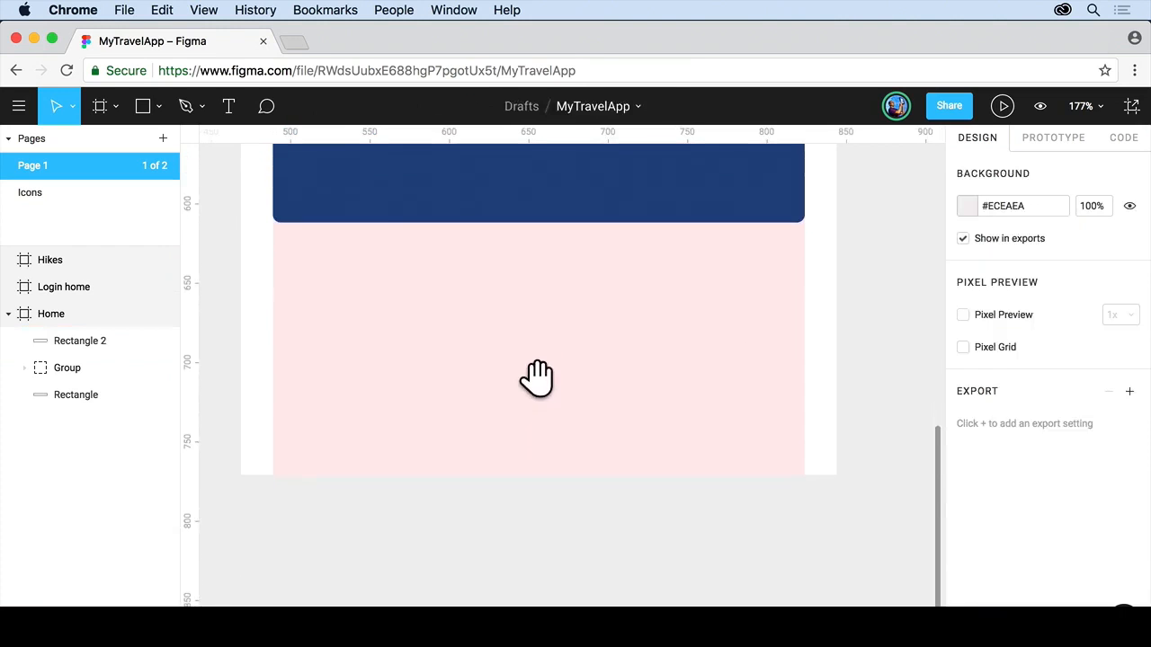
{"action": "left_click", "coordinate": [160, 106]}
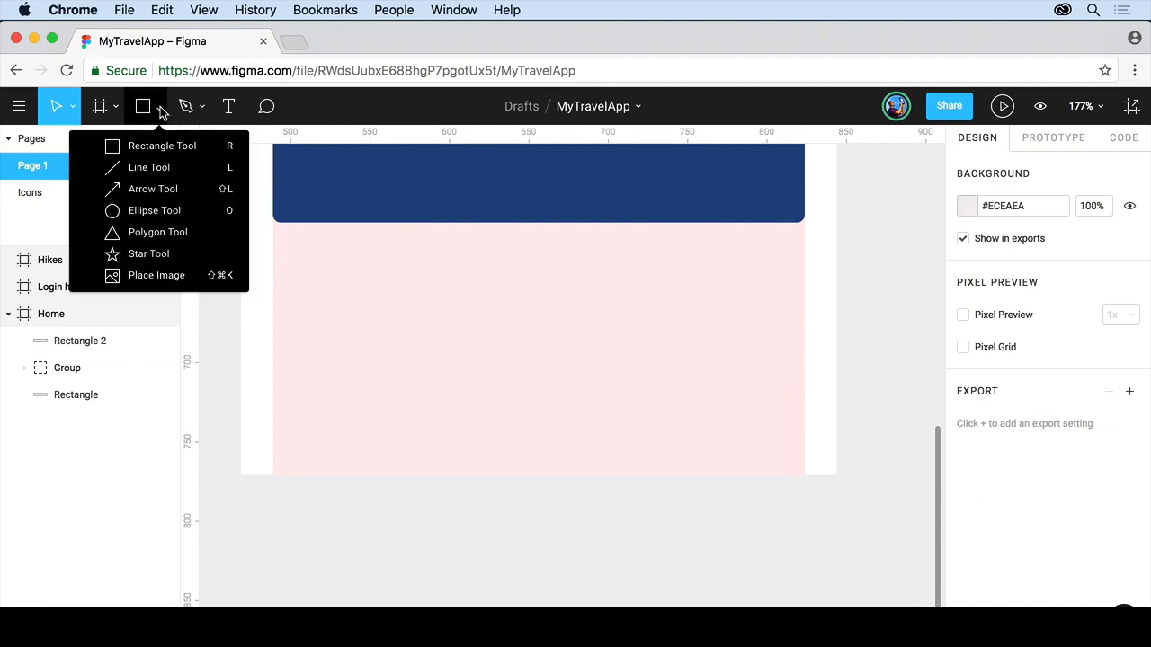
{"action": "left_click", "coordinate": [155, 213]}
{"action": "left_click_drag", "start_coordinate": [428, 312], "coordinate": [485, 380]}
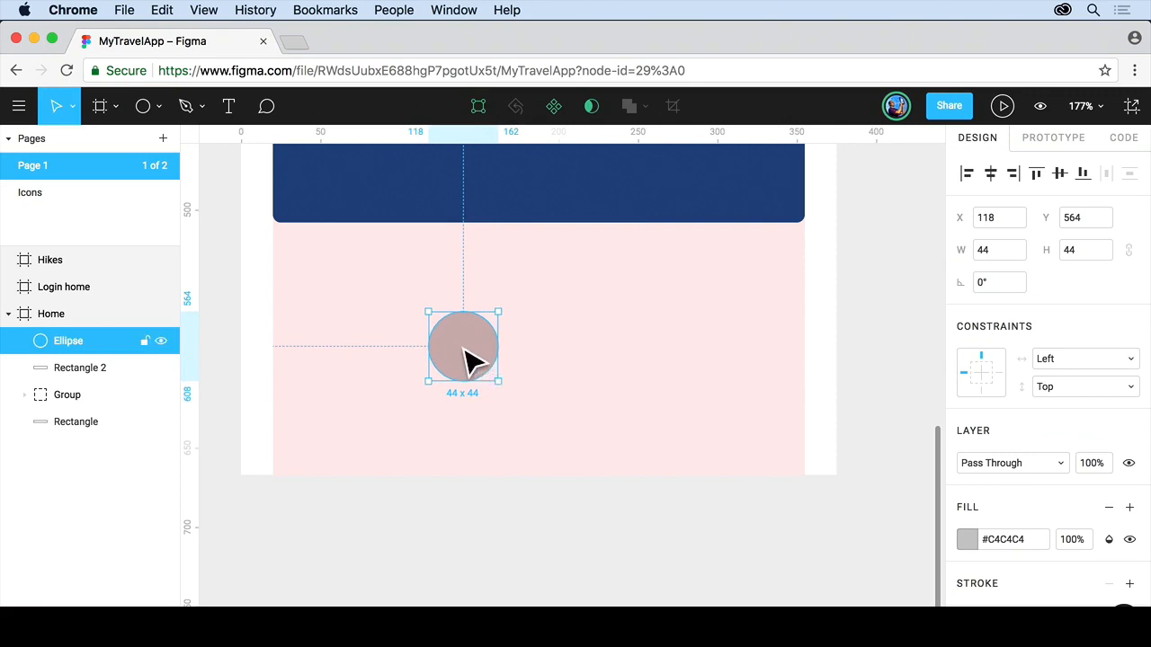
Edit the circle as a vector and pull its bottom point down about 15 px into a teardrop shape.
{"action": "double_click", "coordinate": [468, 359]}
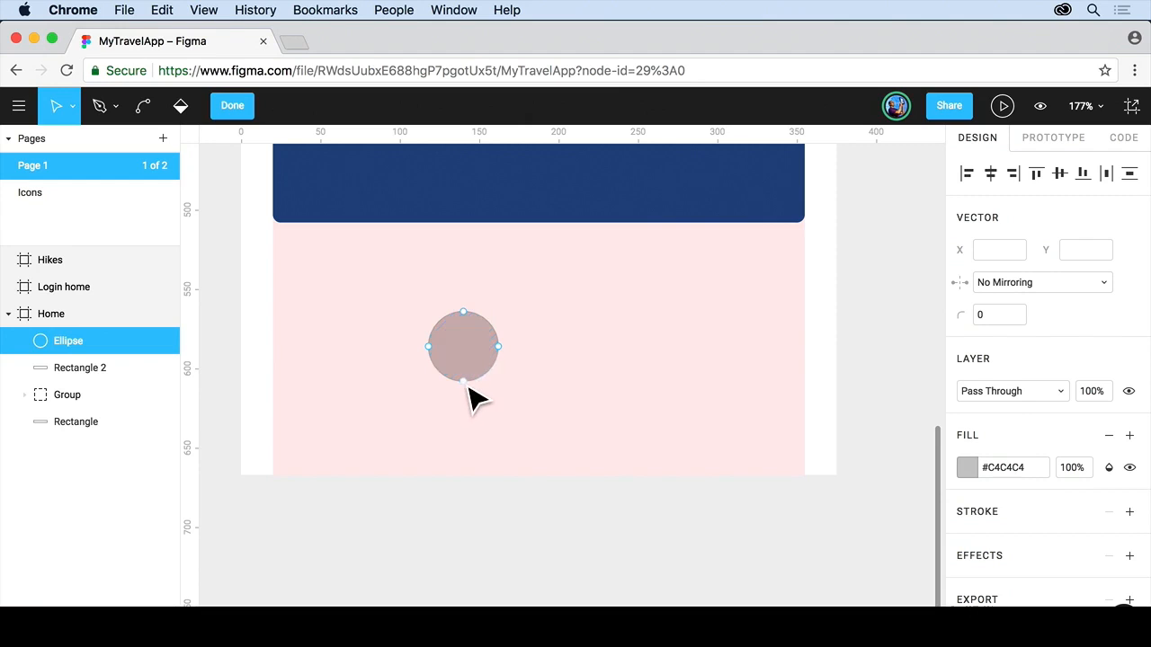
{"action": "left_click", "coordinate": [468, 387]}
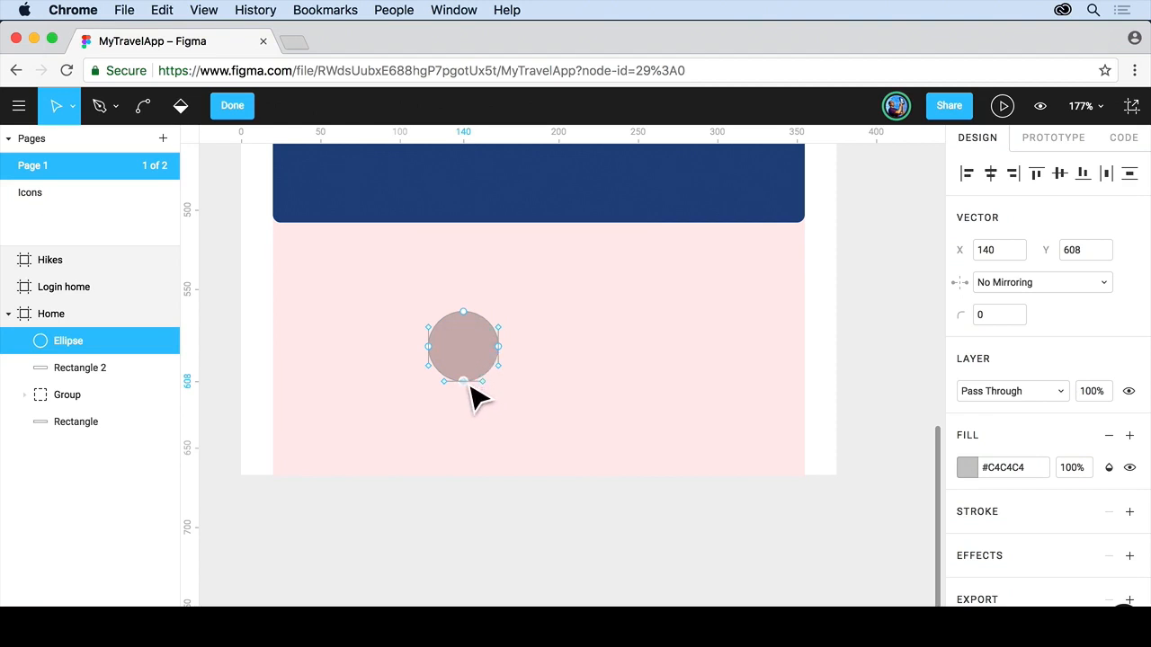
{"action": "left_click_drag", "start_coordinate": [469, 388], "coordinate": [472, 415]}
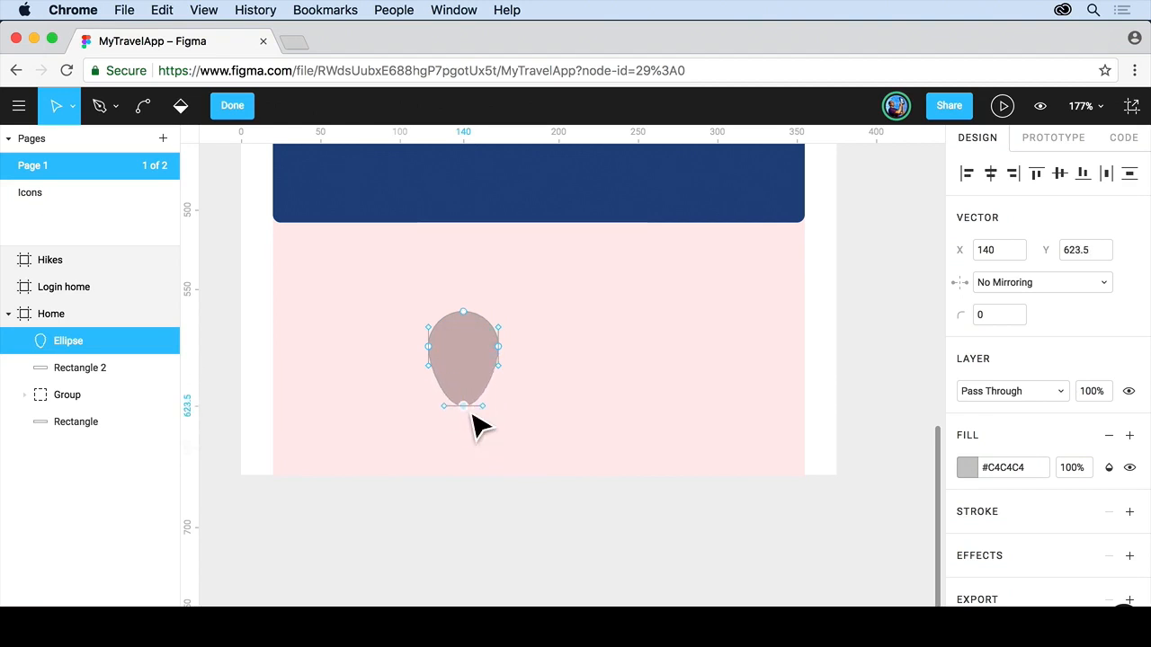
Convert the teardrop's bottom point into a sharp corner and finish editing the vector.
{"action": "key", "text": "BackSpace"}
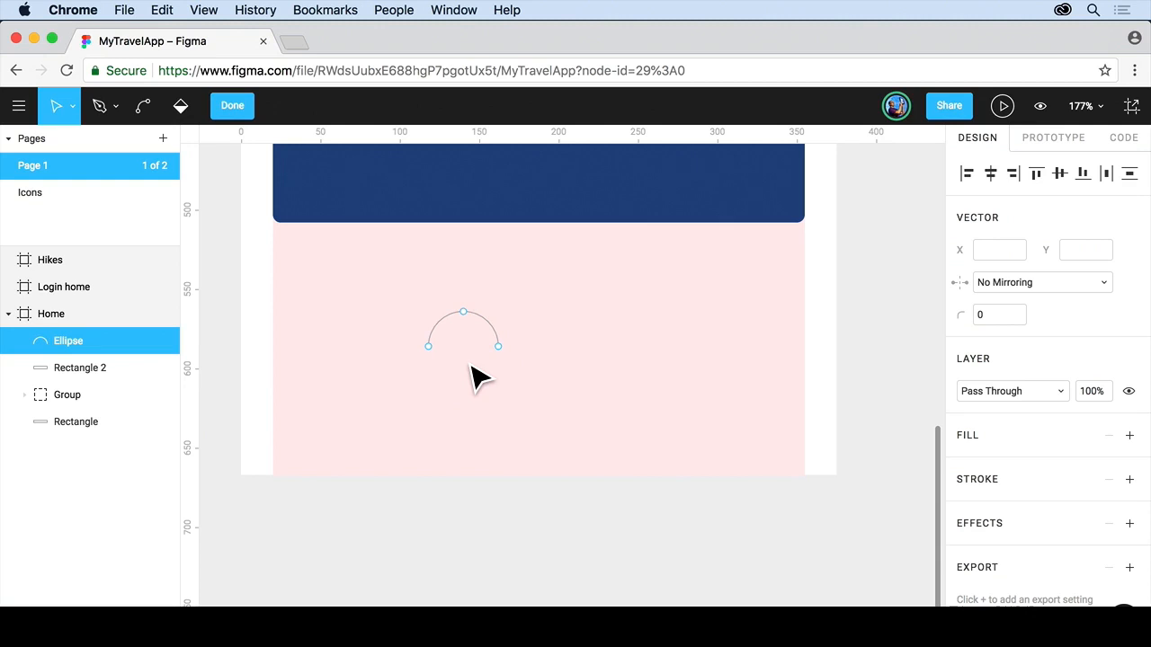
{"action": "key", "text": "super+z"}
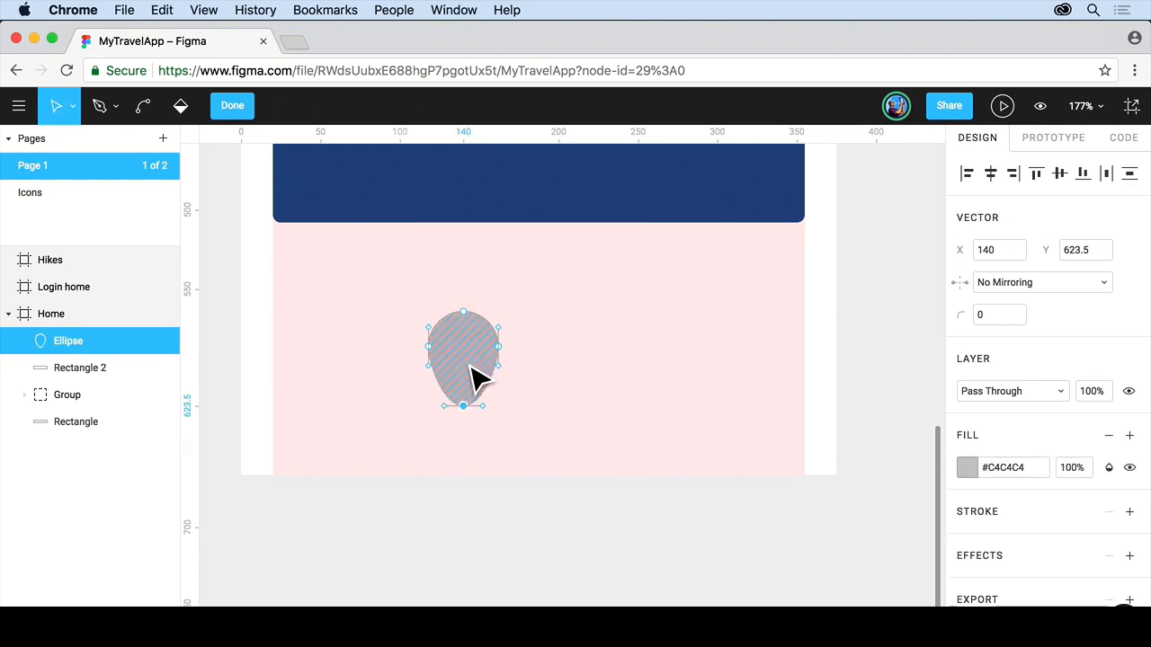
{"action": "left_click", "coordinate": [469, 412]}
{"action": "key", "text": "super"}
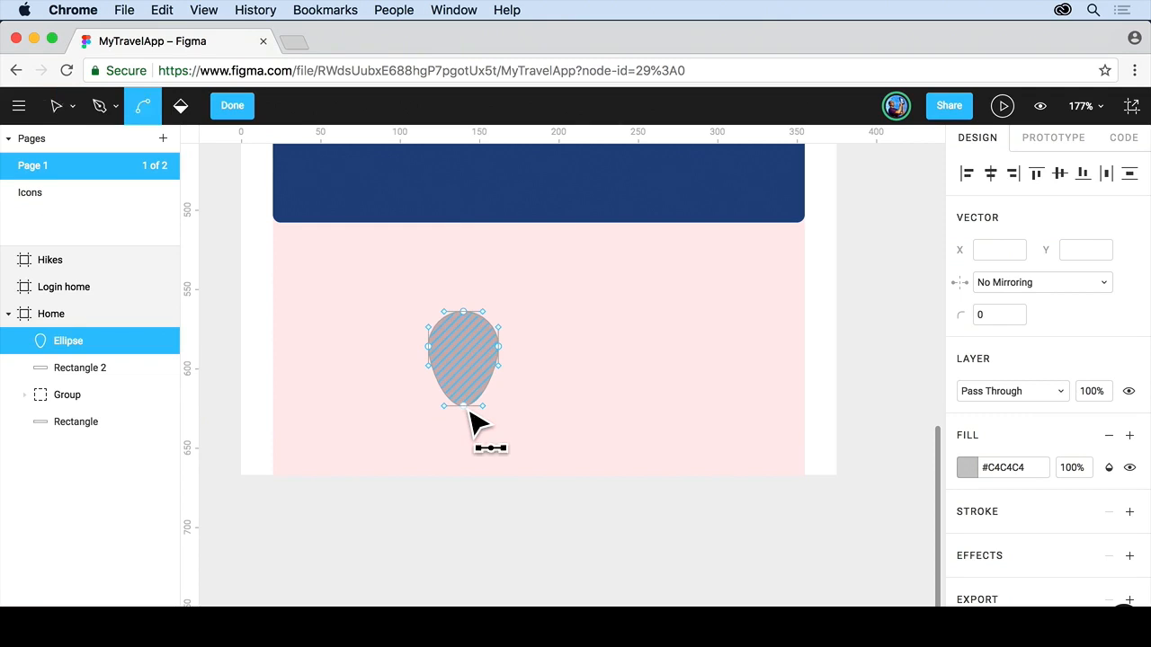
{"action": "left_click", "coordinate": [468, 410]}
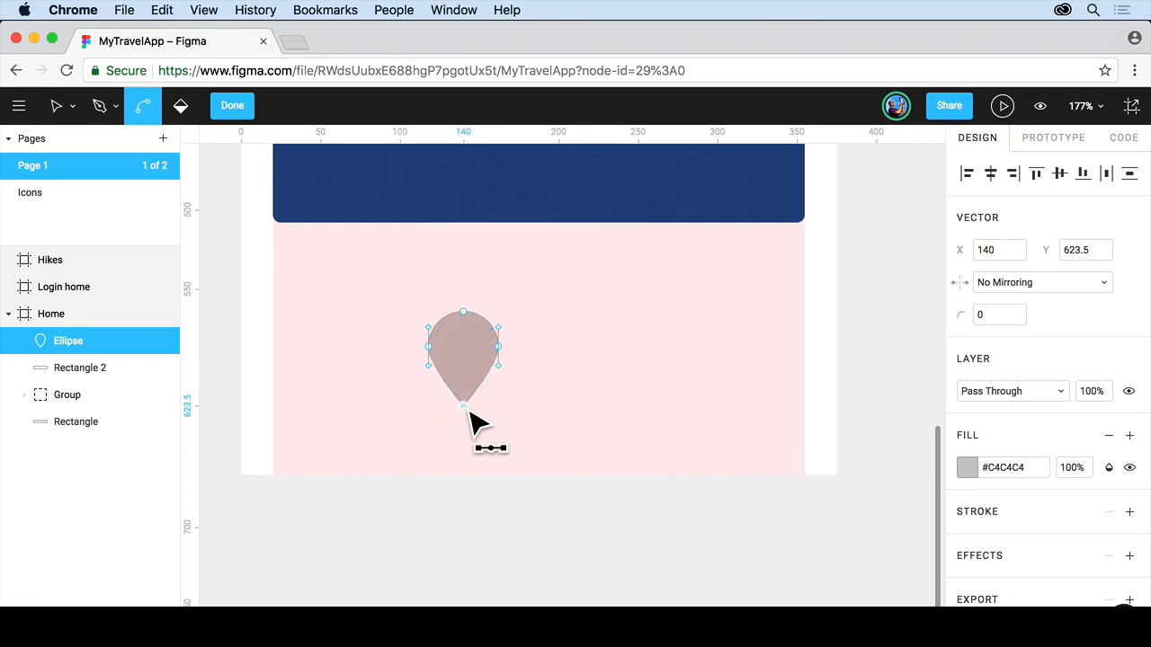
{"action": "left_click", "coordinate": [467, 410]}
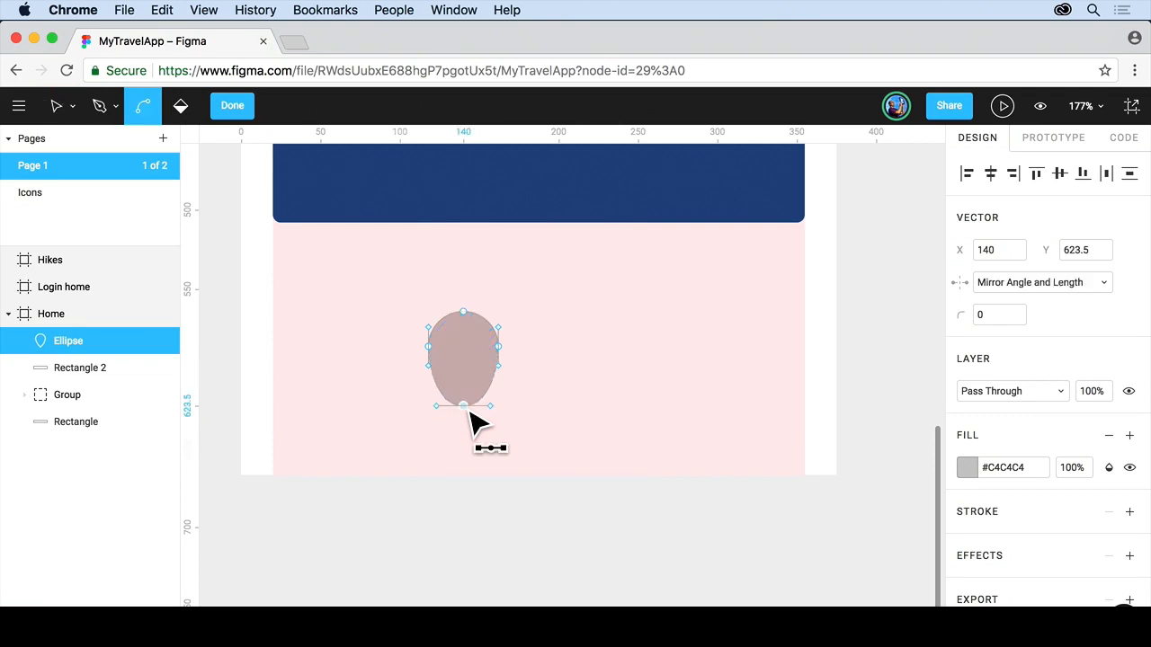
{"action": "left_click", "coordinate": [468, 410]}
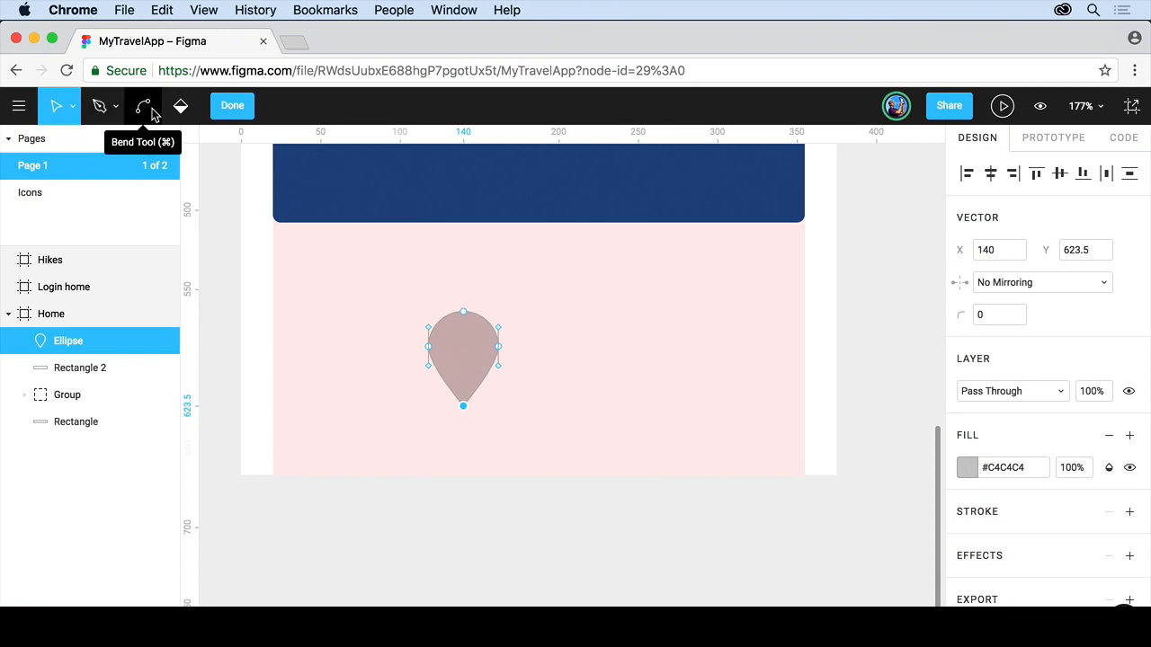
{"action": "left_click", "coordinate": [232, 106]}
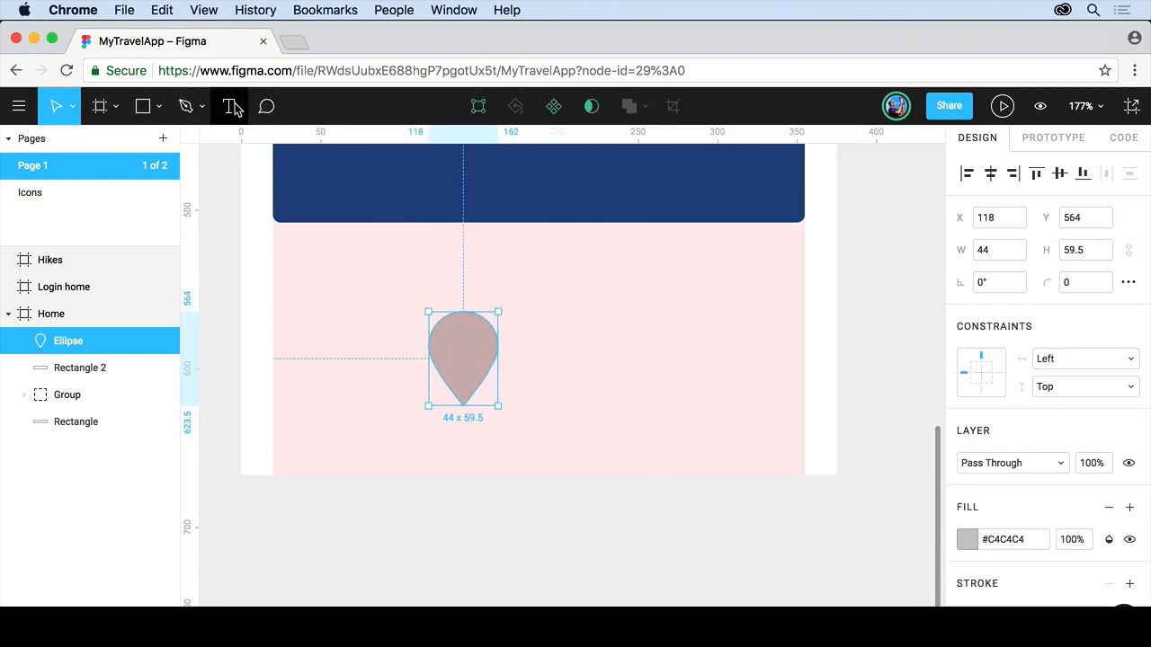
Draw a 22 × 22 circle centred in the upper part of the teardrop.
{"action": "left_click", "coordinate": [158, 107]}
{"action": "left_click", "coordinate": [162, 211]}
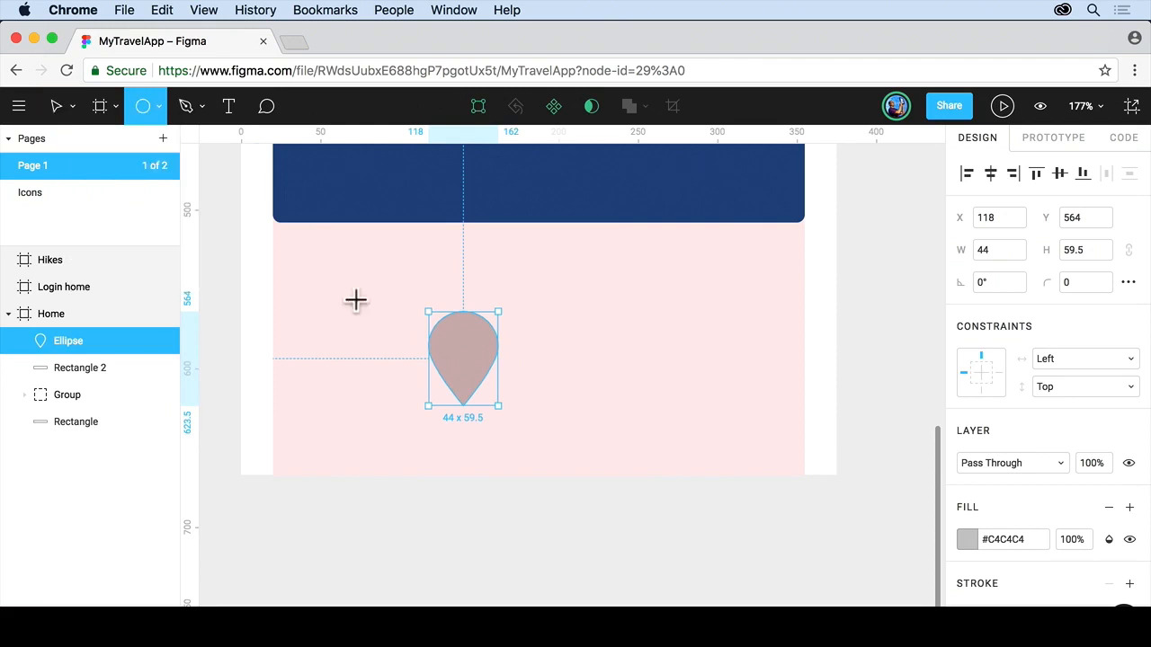
{"action": "left_click_drag", "start_coordinate": [426, 321], "coordinate": [494, 341]}
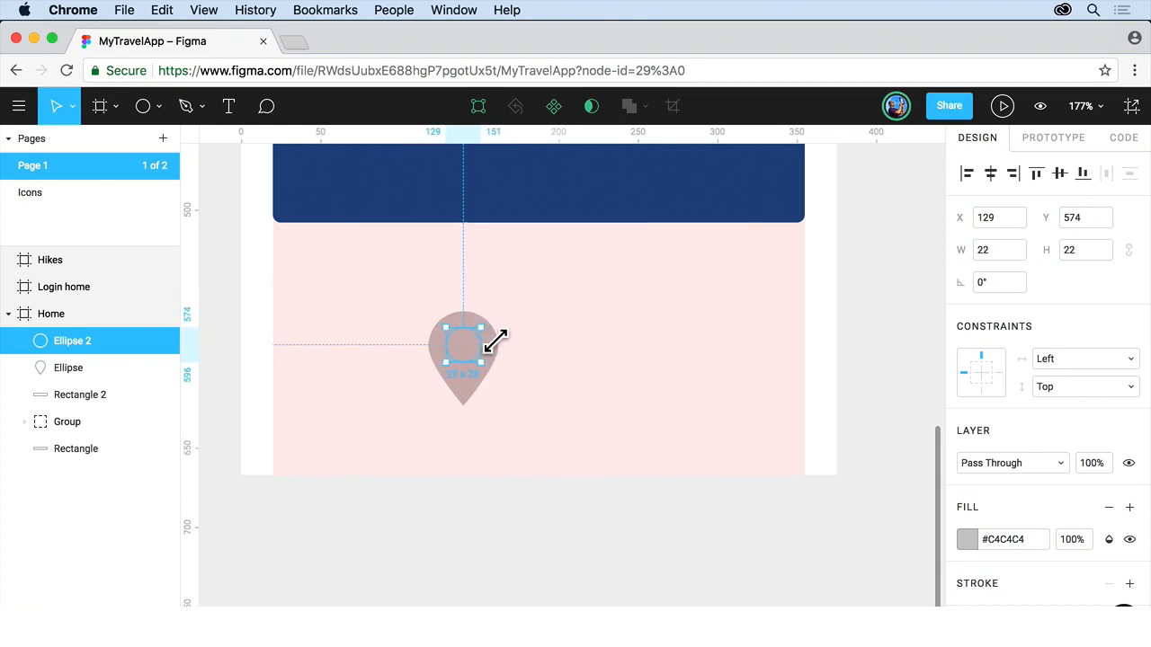
{"action": "mouse_move", "coordinate": [495, 341]}
{"action": "left_mouse_down"}
{"action": "mouse_move", "coordinate": [551, 285]}
{"action": "mouse_move", "coordinate": [495, 336]}
{"action": "left_mouse_up"}
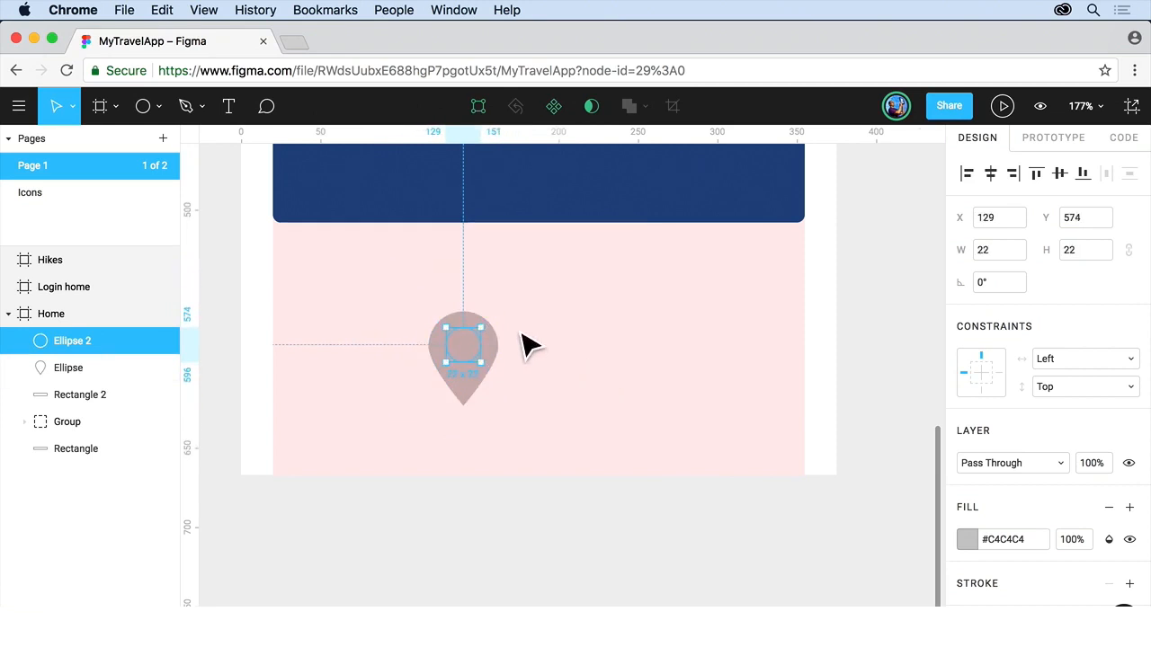
Select both the small circle and the teardrop and combine them with Exclude Selection to form a pin icon.
{"action": "left_click_drag", "start_coordinate": [514, 325], "coordinate": [415, 413]}
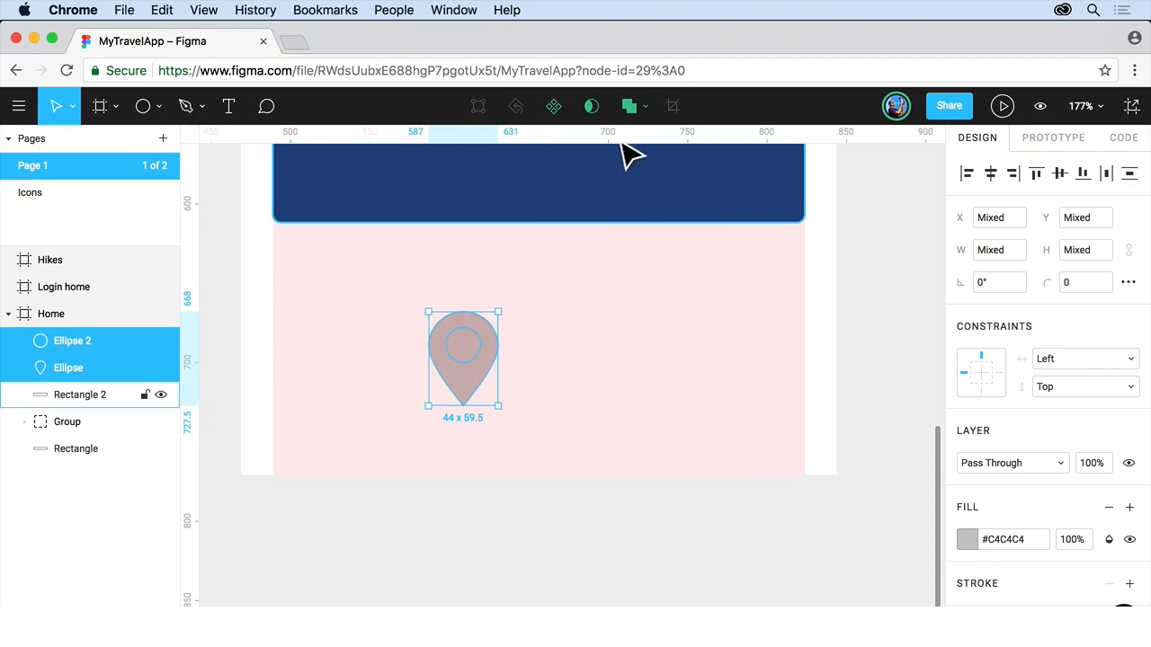
{"action": "left_click", "coordinate": [647, 107]}
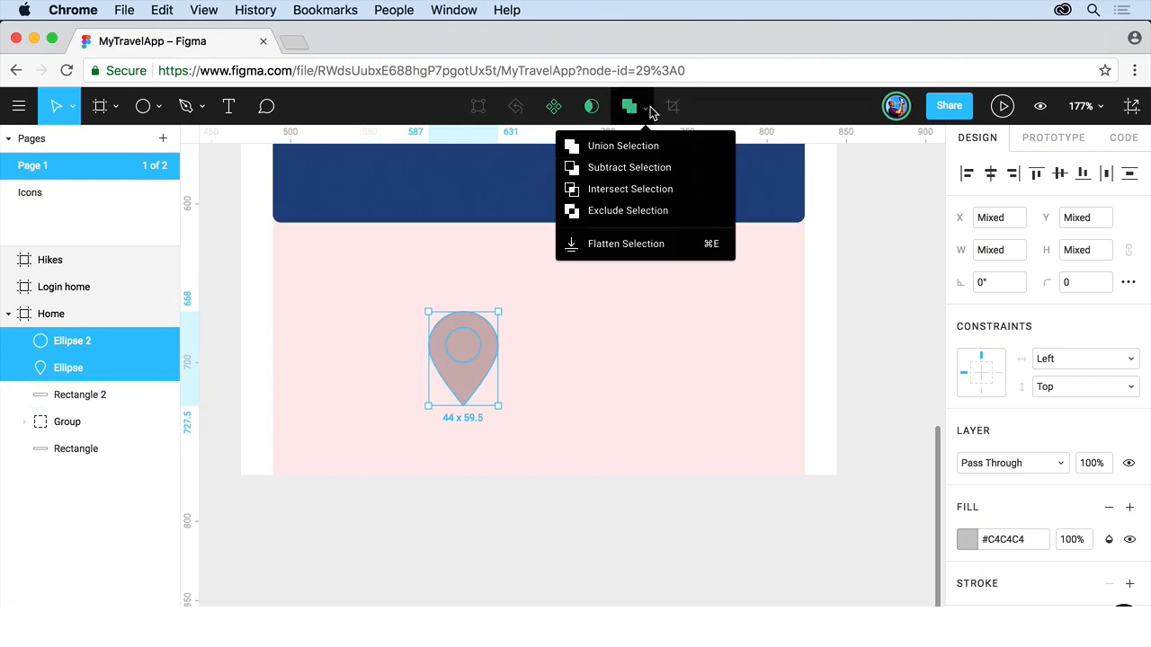
{"action": "left_click", "coordinate": [640, 212]}
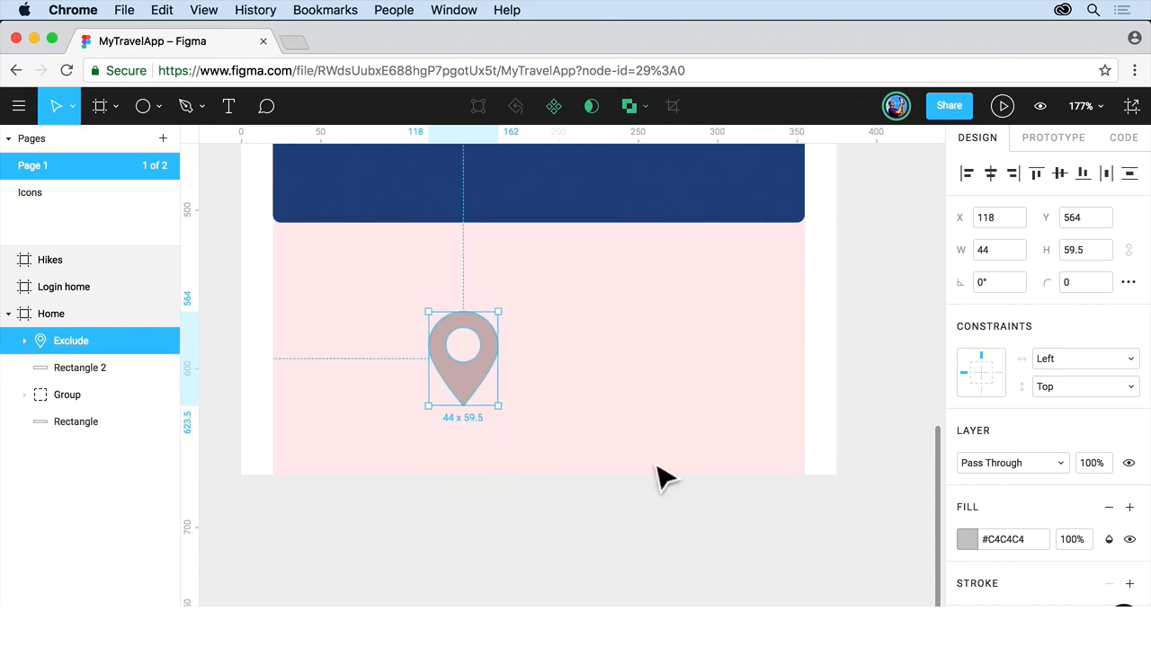
Set the pin icon's fill to the light blue #56CCF2 swatch and deselect it.
{"action": "left_click", "coordinate": [964, 539]}
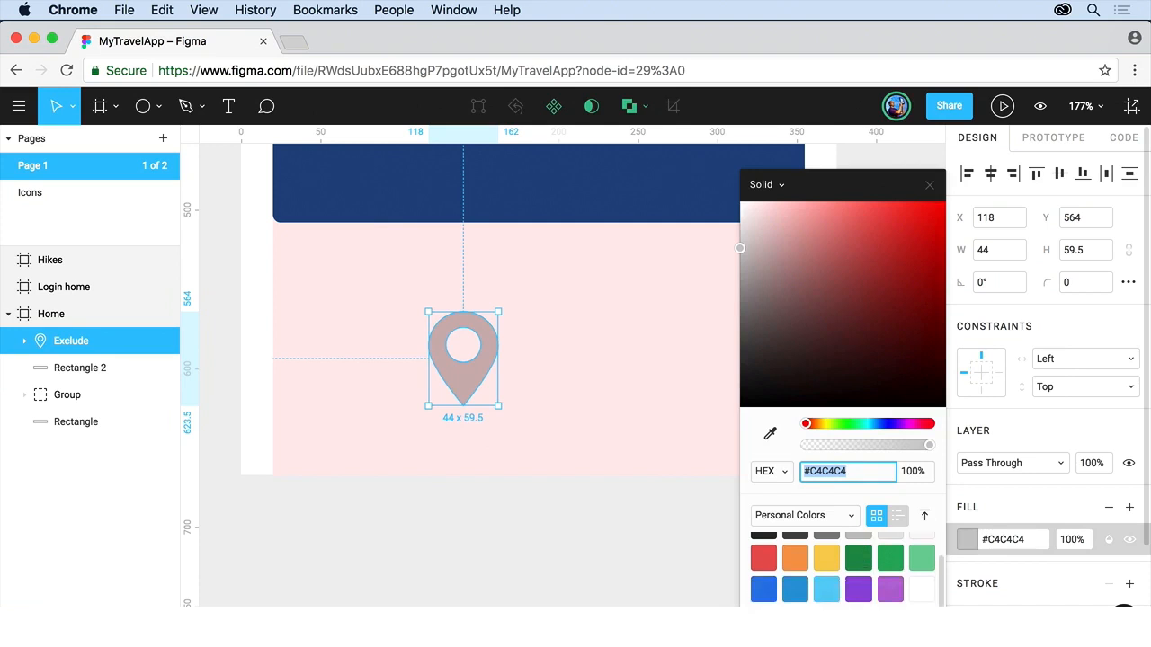
{"action": "left_click", "coordinate": [827, 586]}
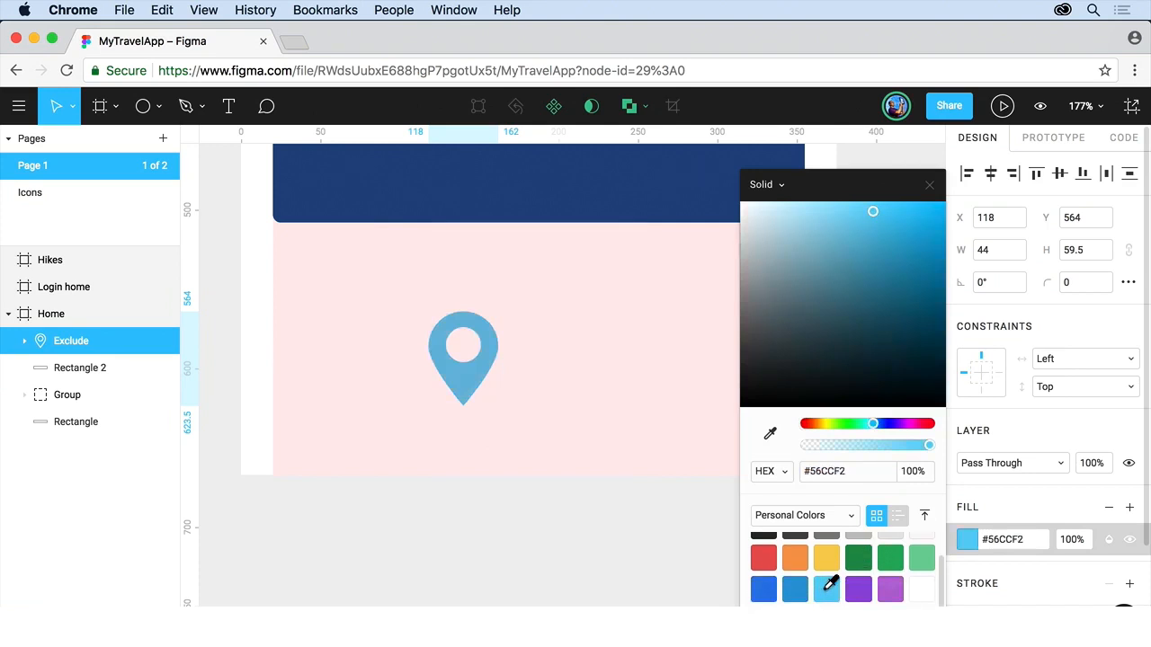
{"action": "left_click", "coordinate": [930, 186]}
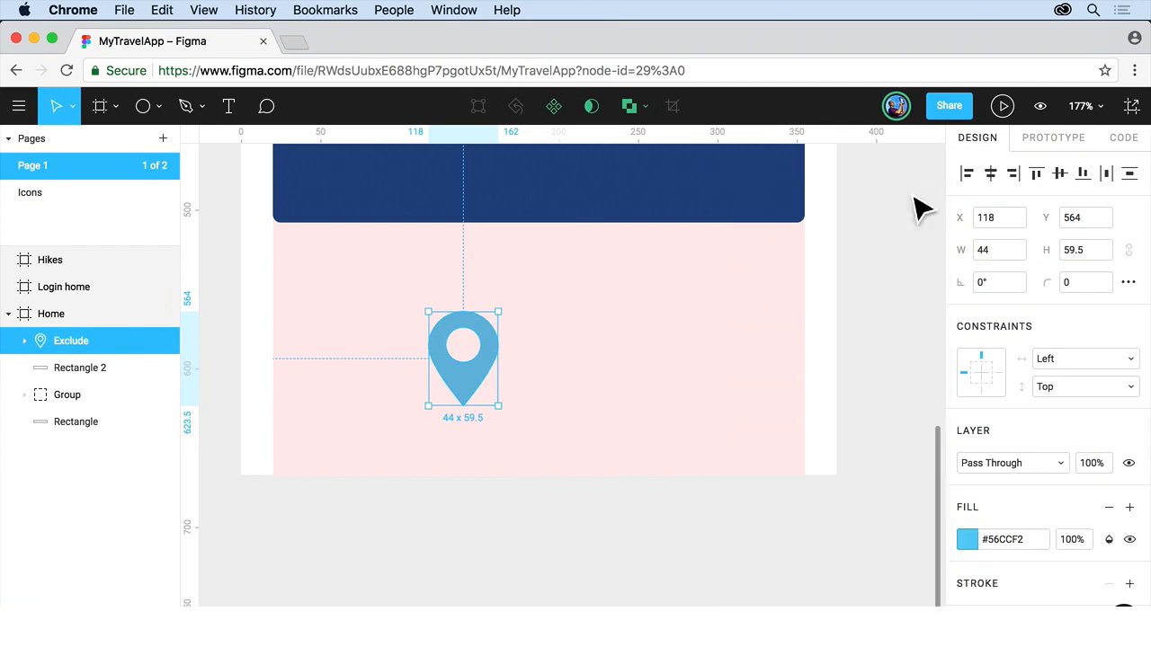
{"action": "left_click", "coordinate": [697, 327]}
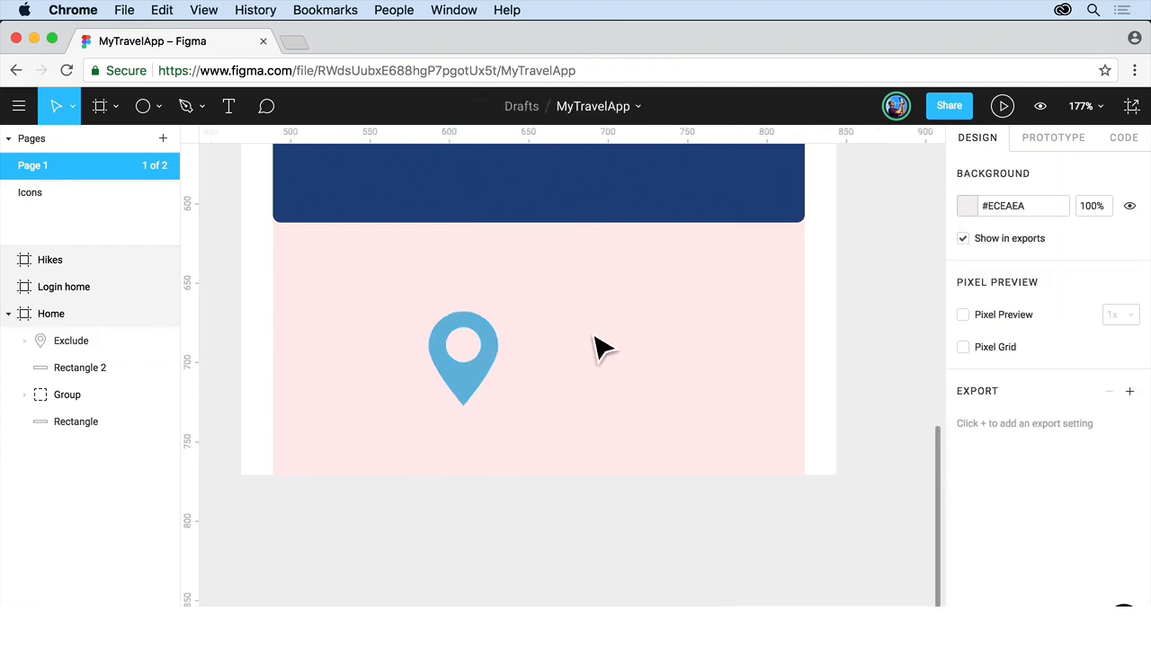